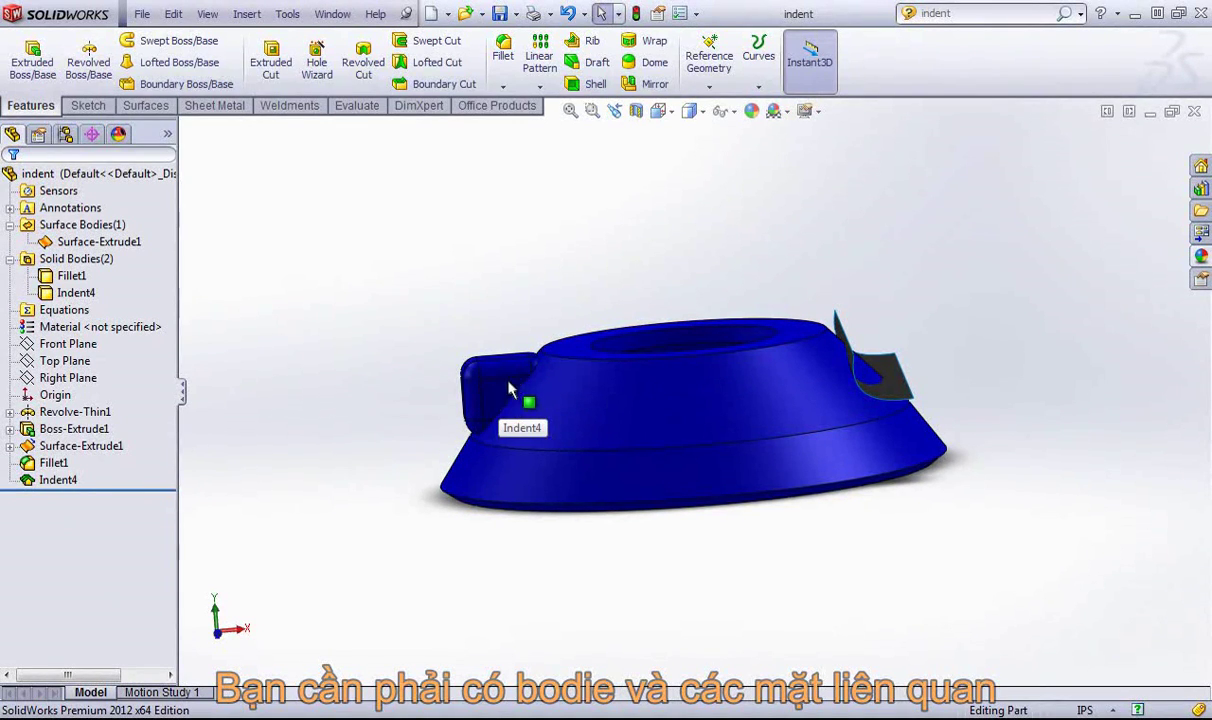
Step: Orbit the blue part and cut it open with a Section View on the Front Plane
middle_drag(890, 375, 880, 320)
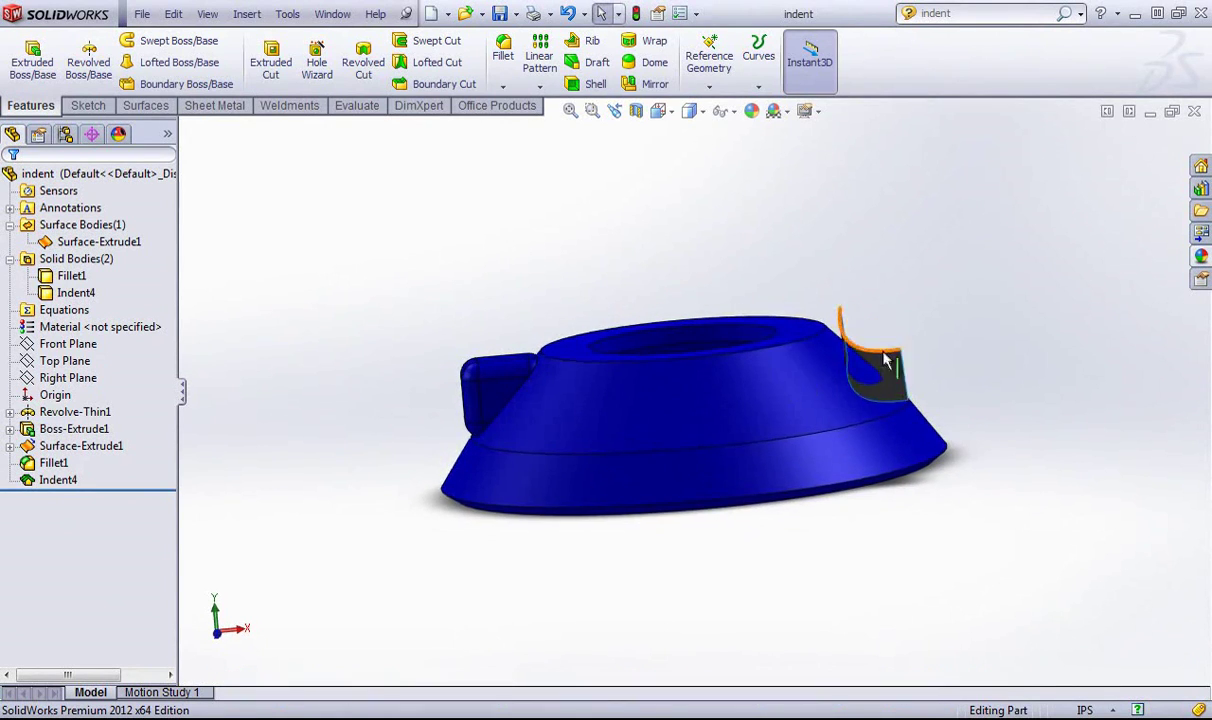
click(636, 110)
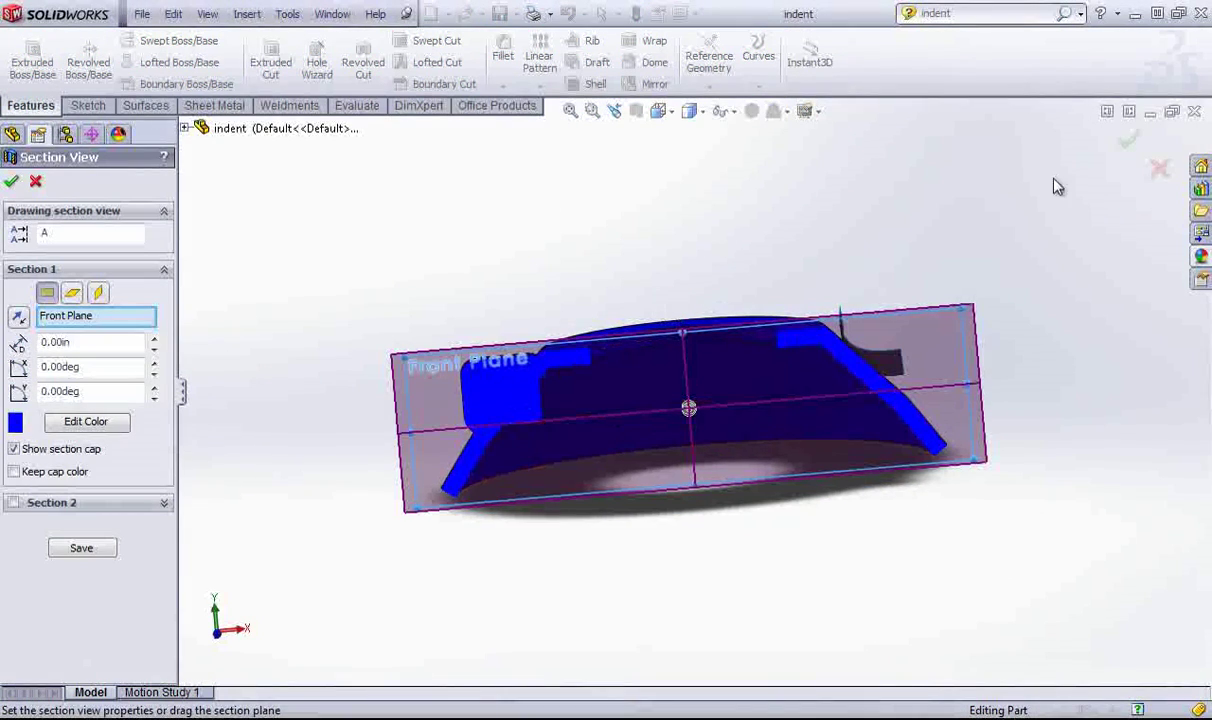
Step: Accept the Front Plane section and zoom in on the orange block
click(1130, 142)
scroll(560, 208, down, 5)
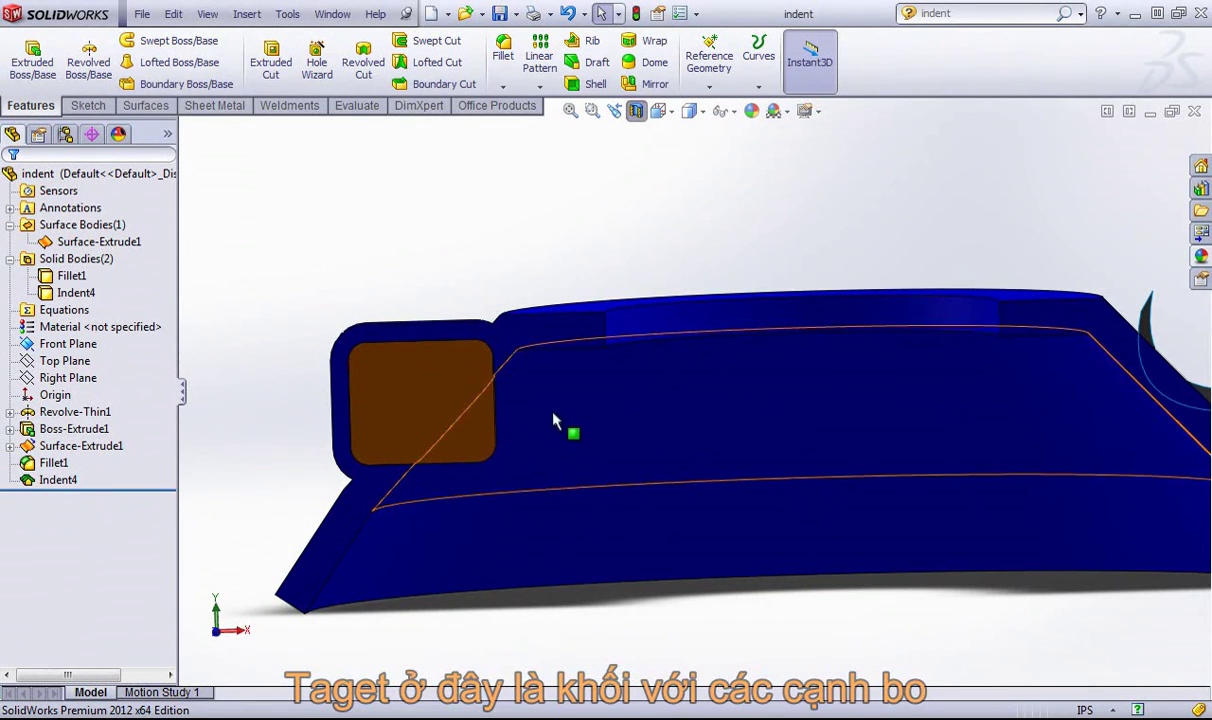
middle_drag(568, 425, 387, 419)
scroll(387, 419, down, 5)
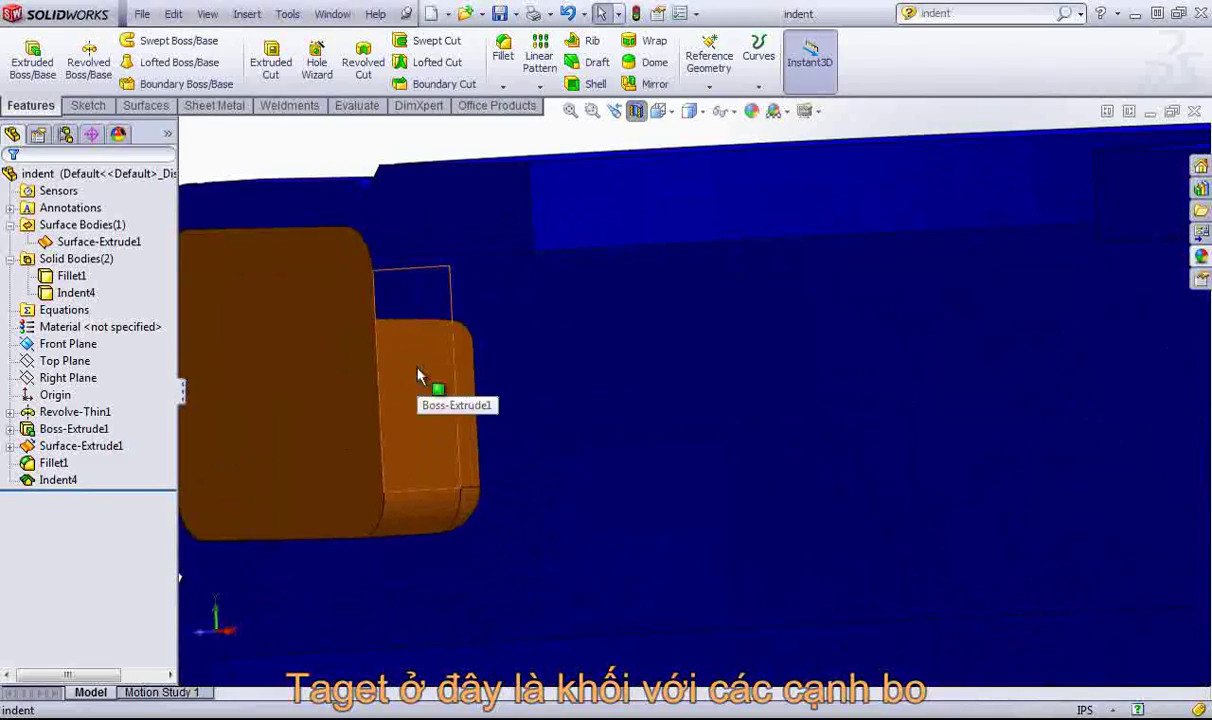
click(425, 377)
middle_drag(425, 374, 478, 470)
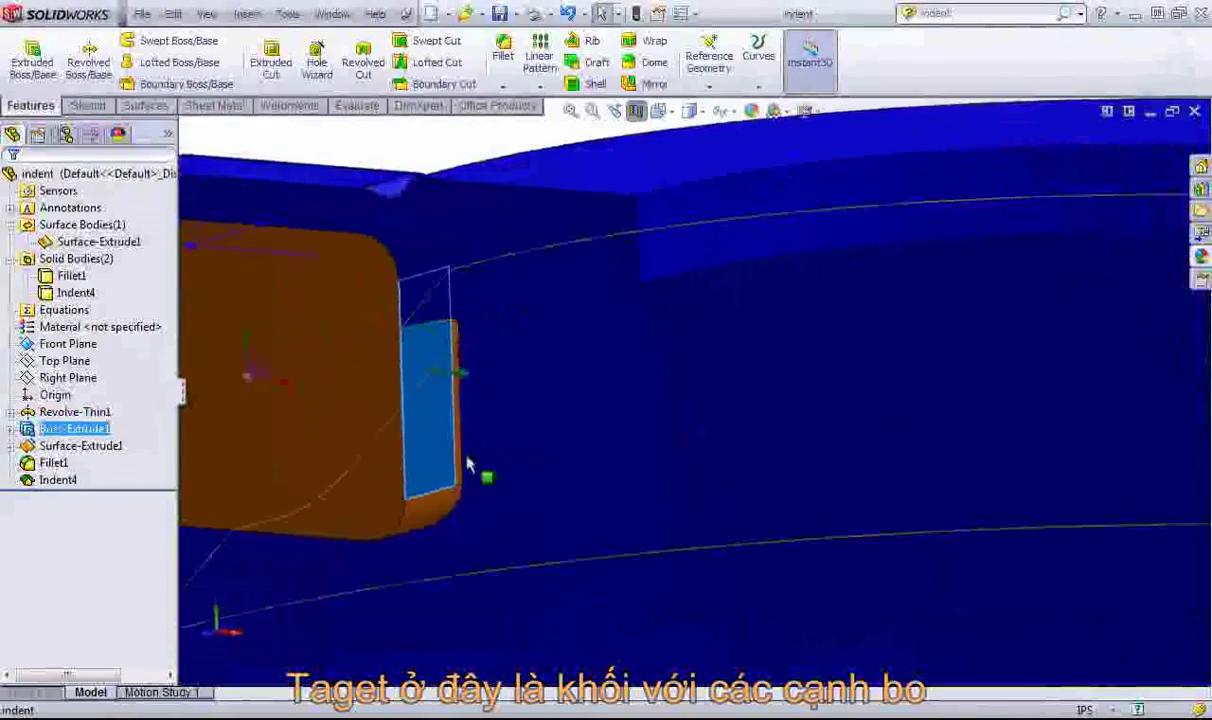
middle_drag(388, 487, 470, 455)
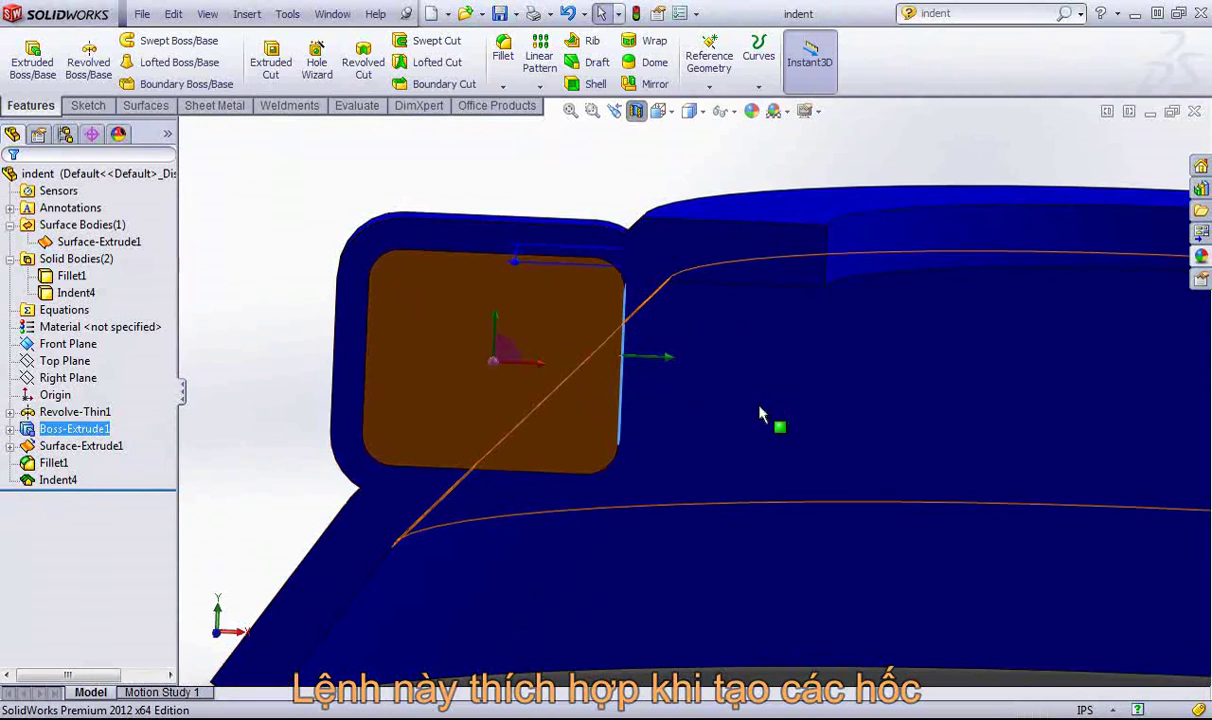
scroll(771, 441, up, 3)
middle_drag(771, 441, 617, 381)
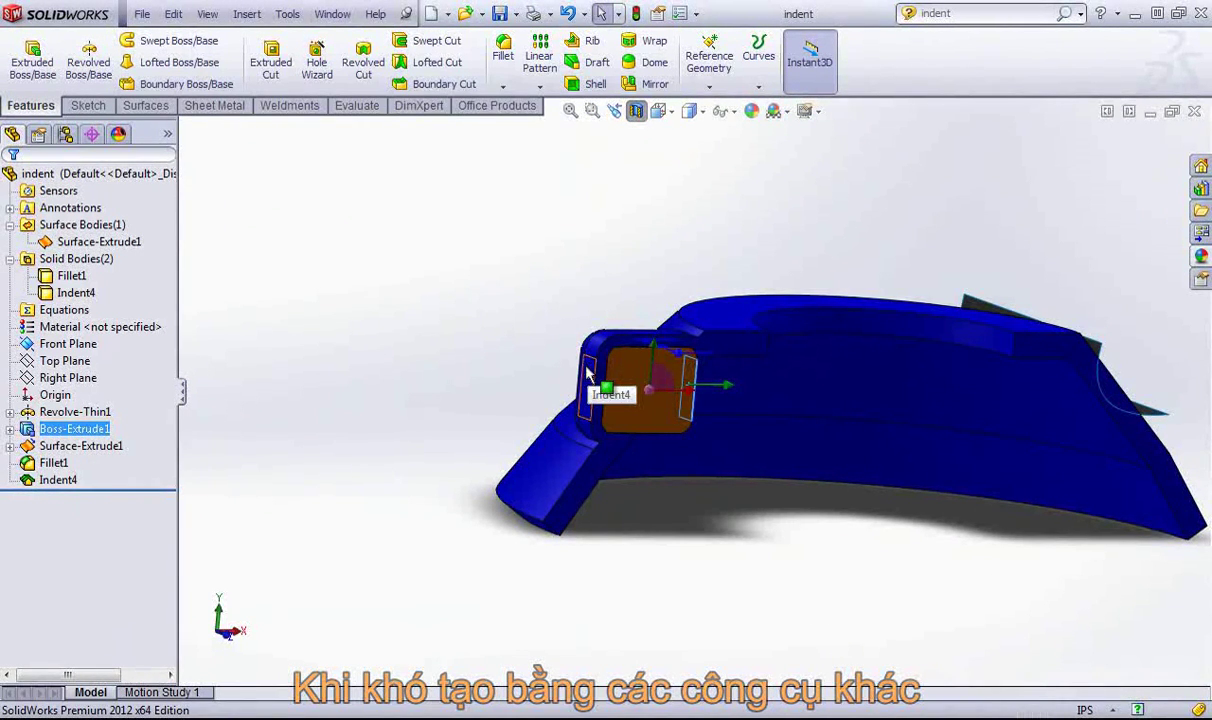
Step: Review and then delete Indent4, leaving the orange block unindented on the blue body
right_click(58, 480)
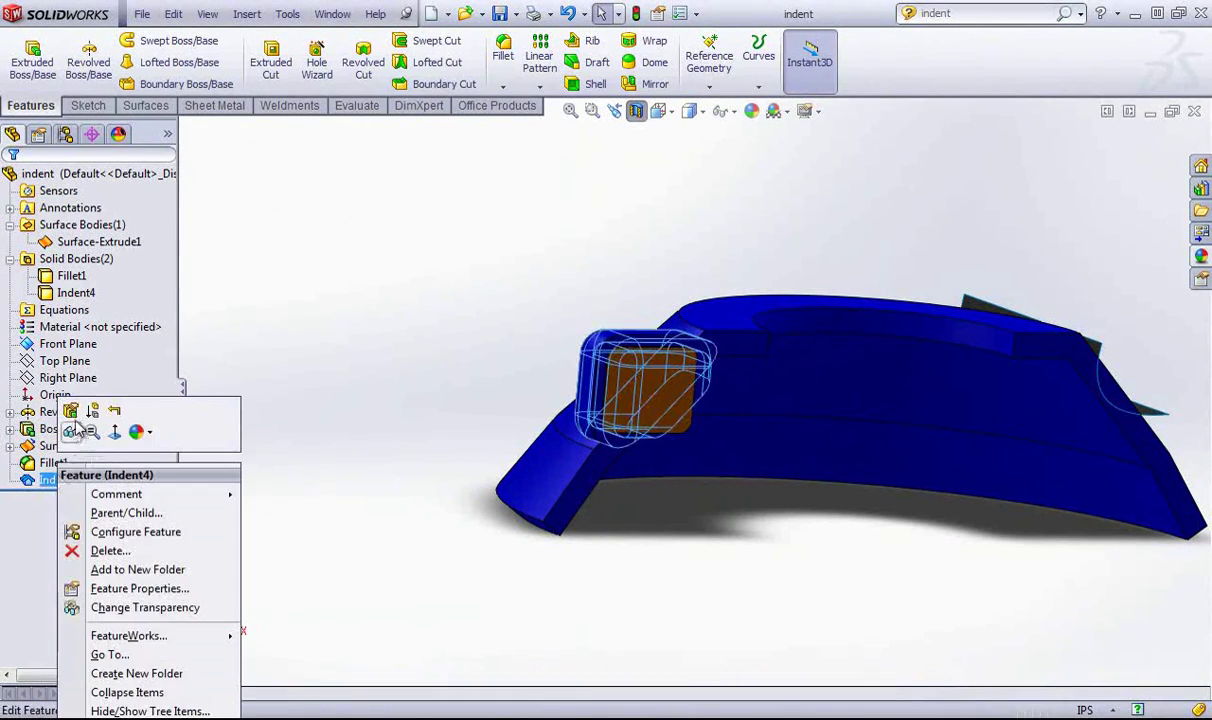
click(68, 428)
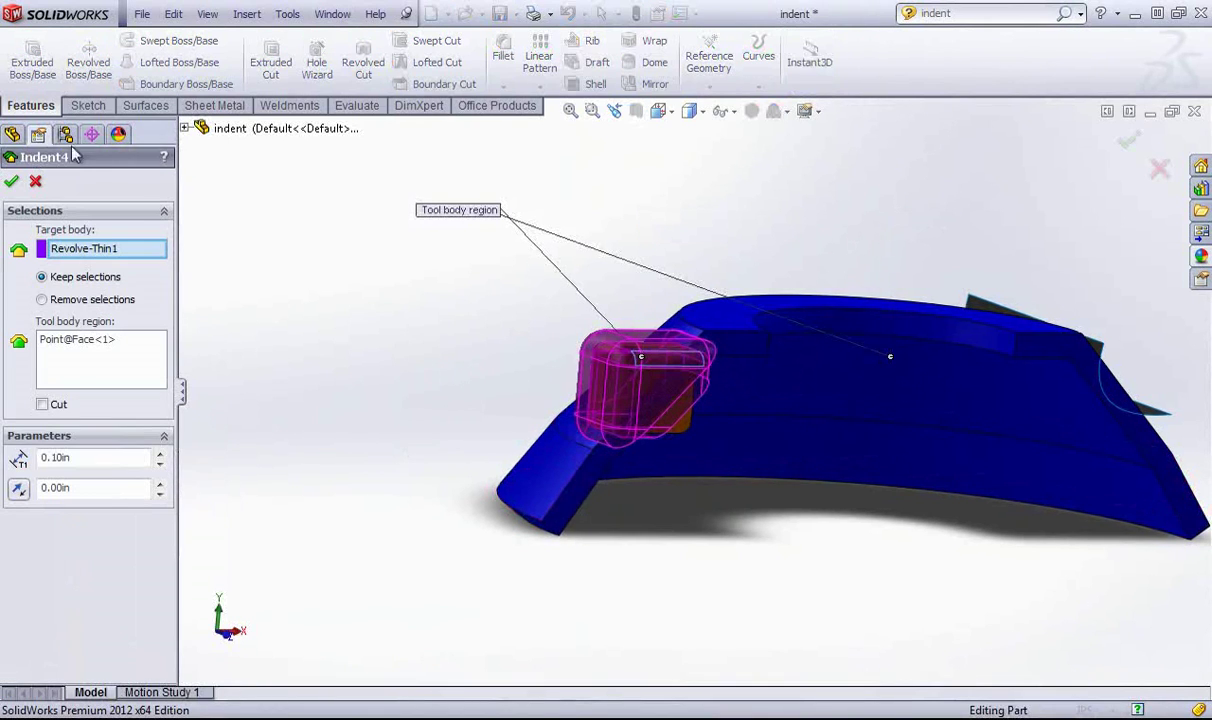
click(36, 182)
right_click(47, 480)
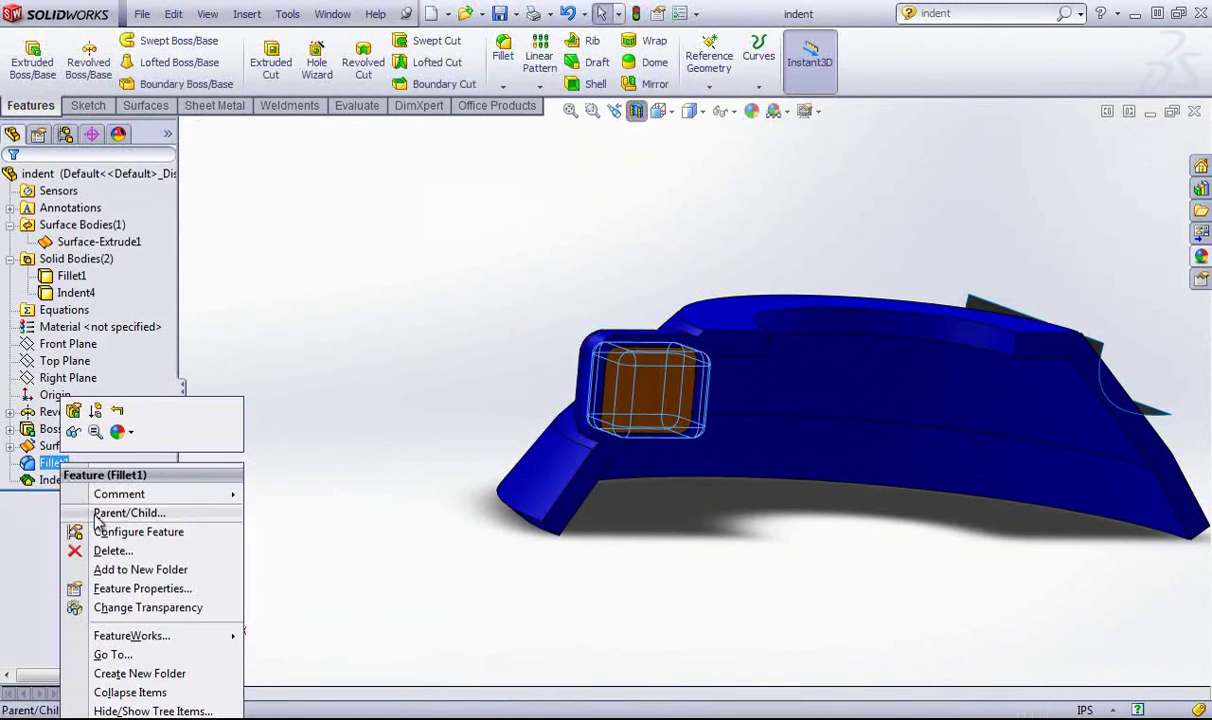
click(94, 550)
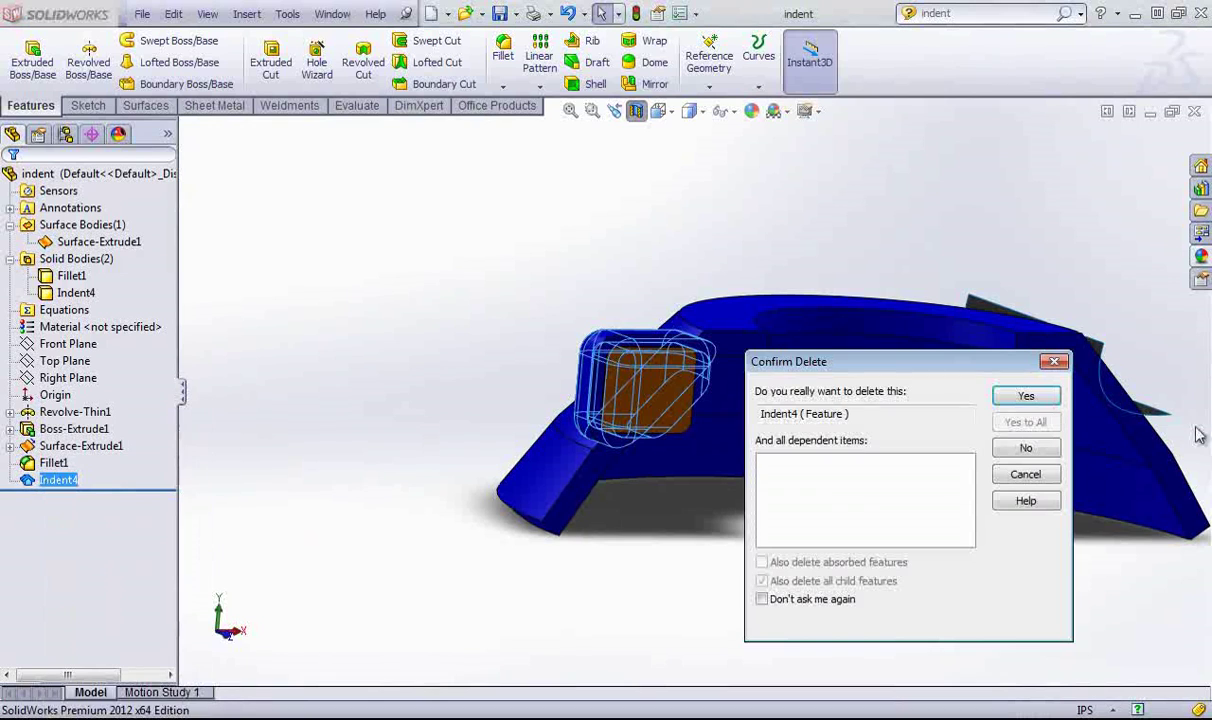
click(1030, 396)
mouse_move(598, 248)
middle_down()
mouse_move(657, 257)
mouse_move(698, 284)
mouse_move(614, 260)
middle_up()
Step: Start an Indent with the blue part as target and orange block as tool, then close it
click(246, 13)
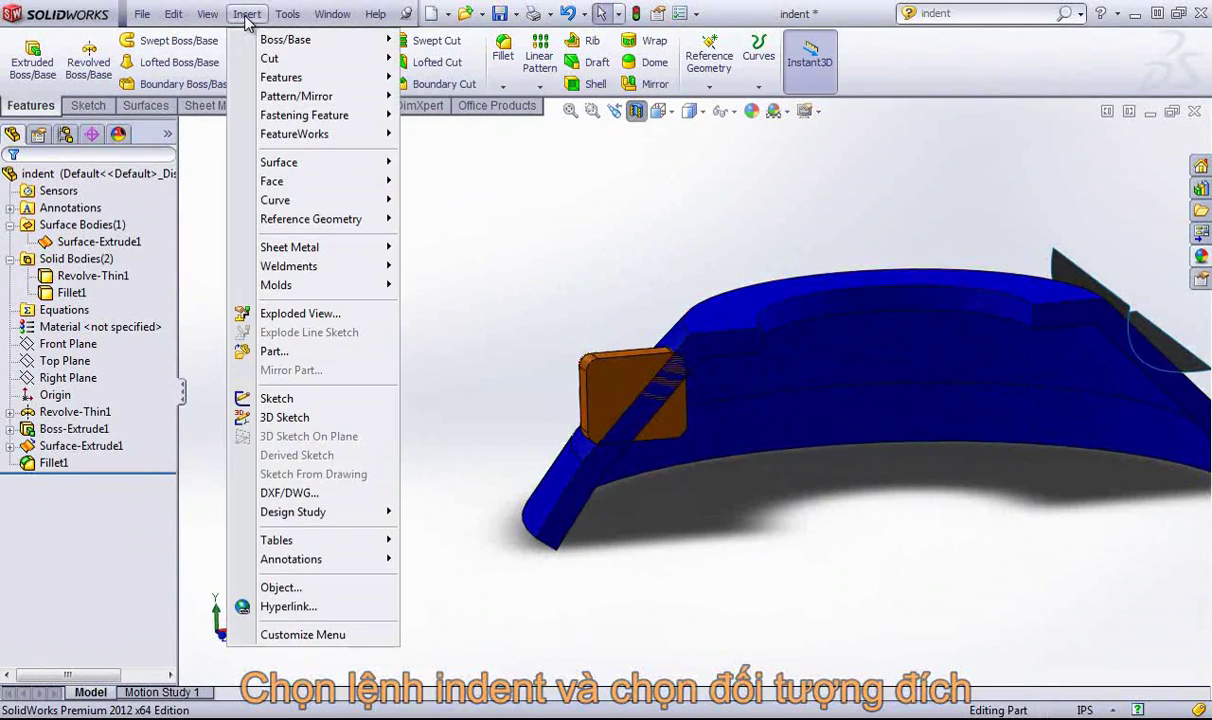
mouse_move(290, 77)
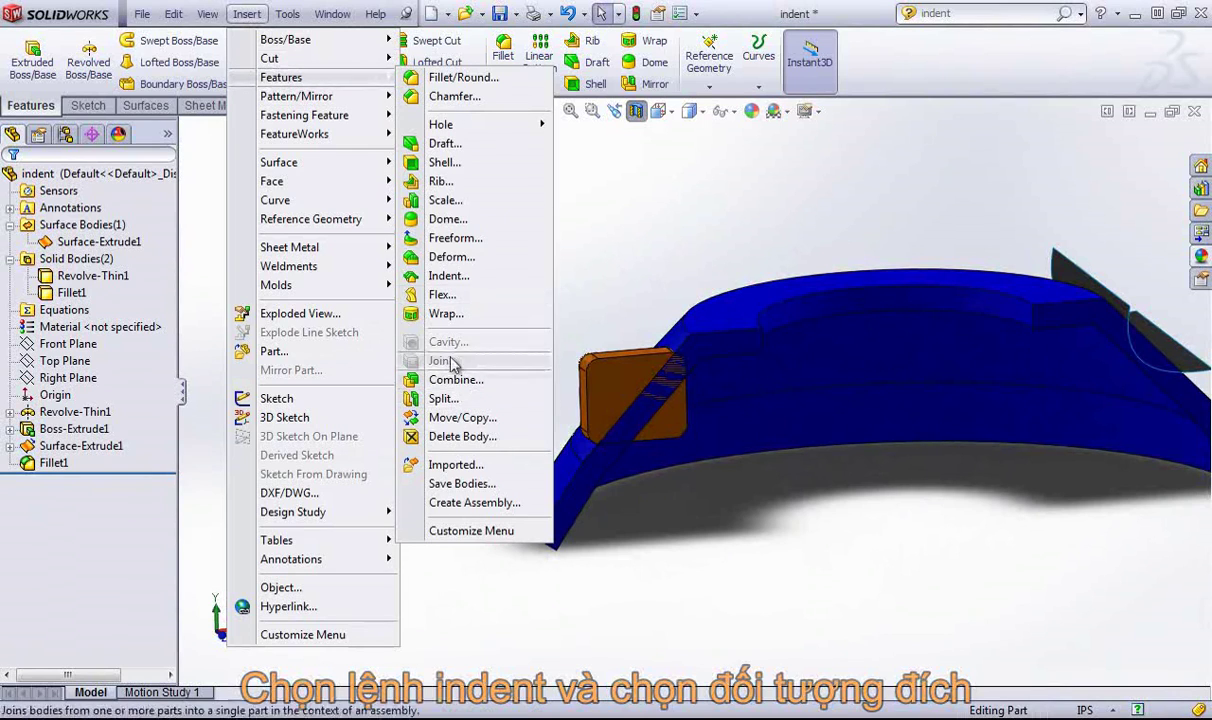
click(440, 277)
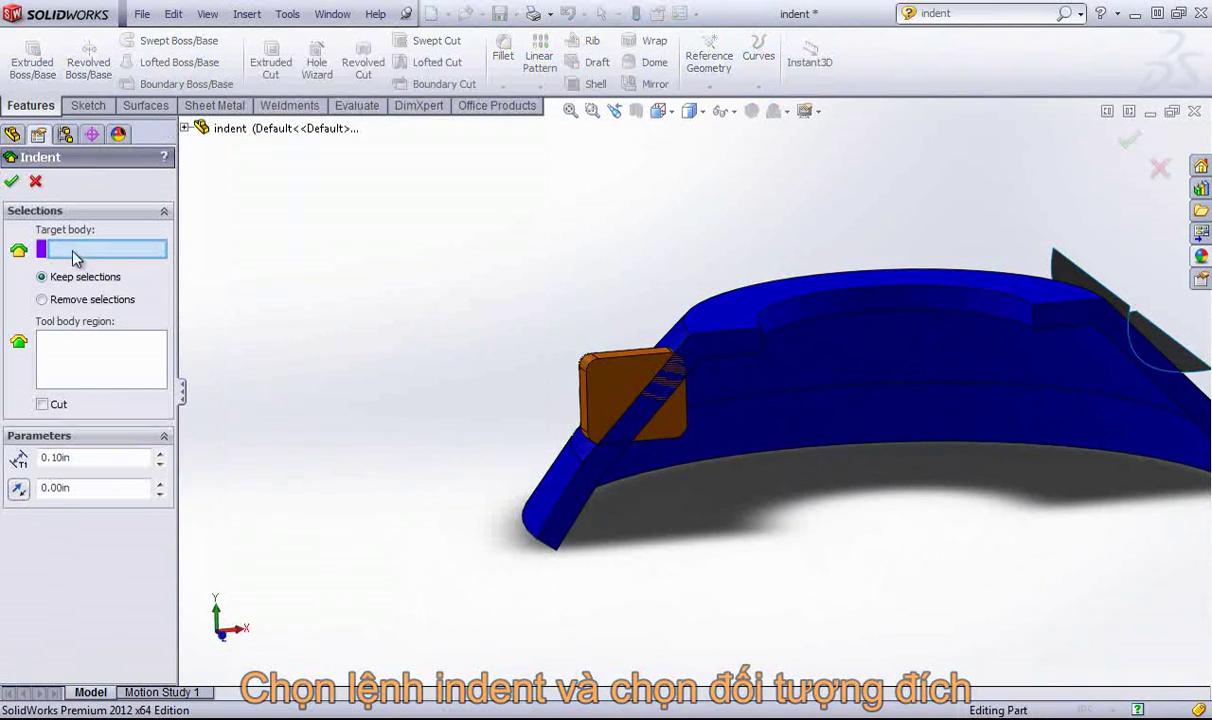
click(725, 322)
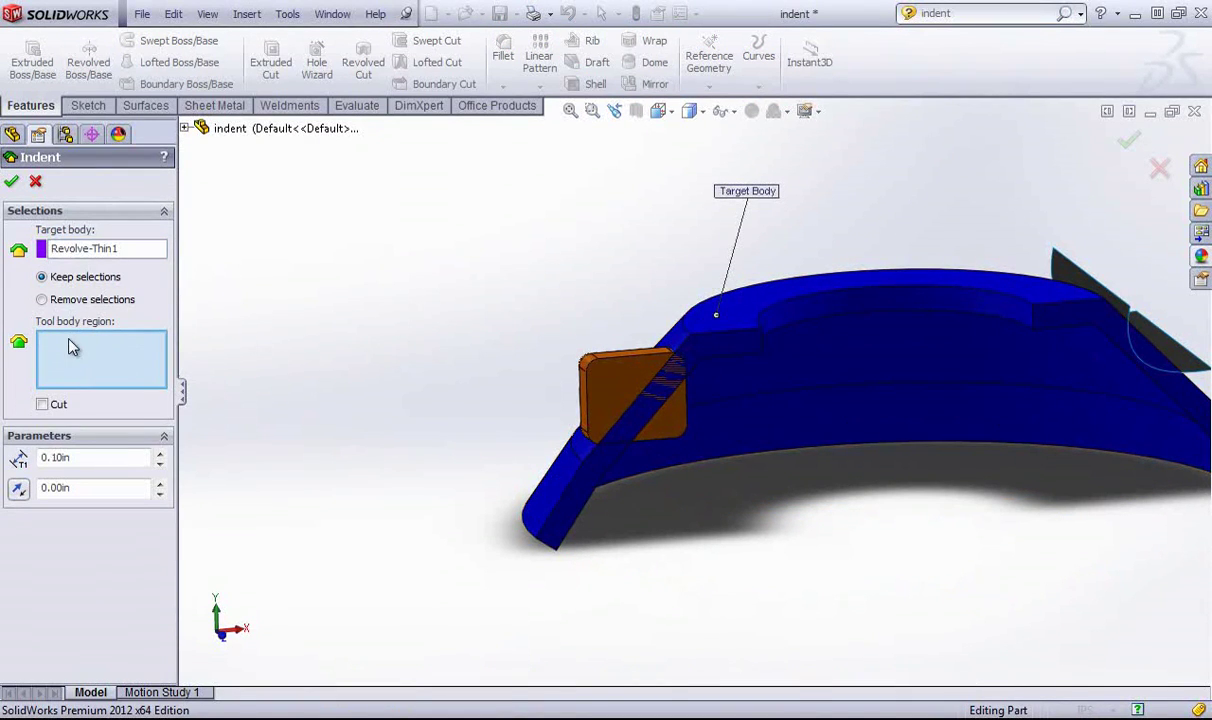
click(596, 381)
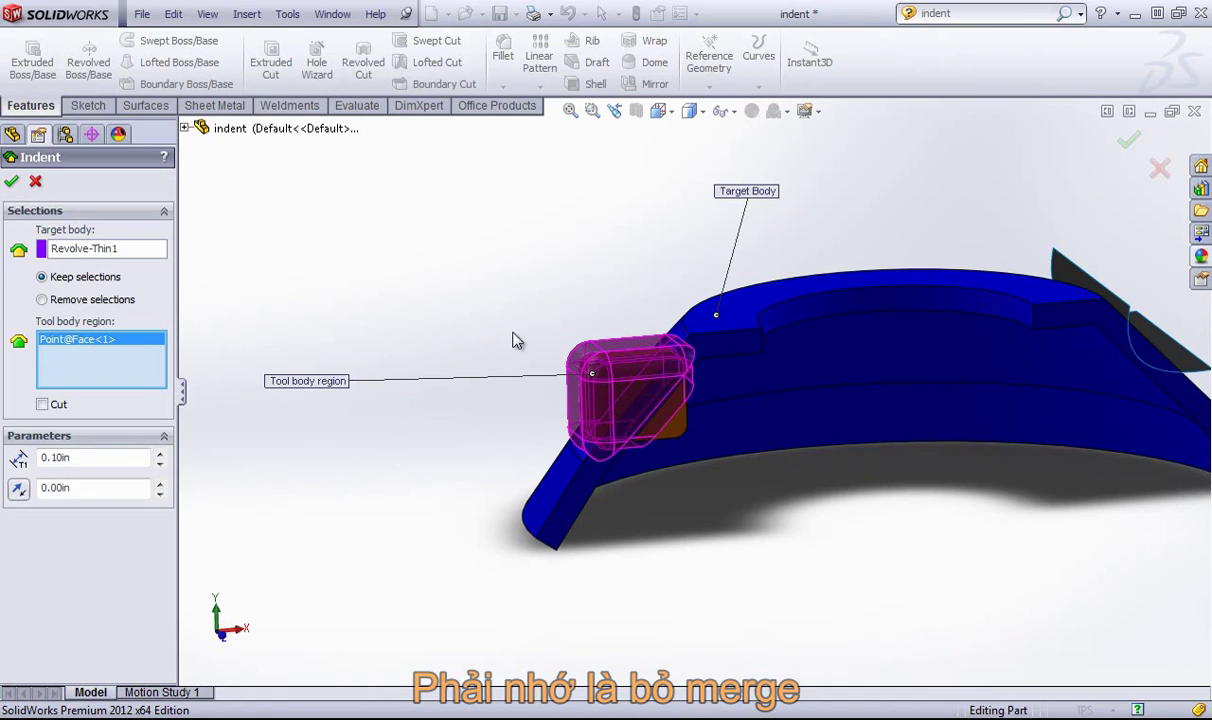
click(11, 181)
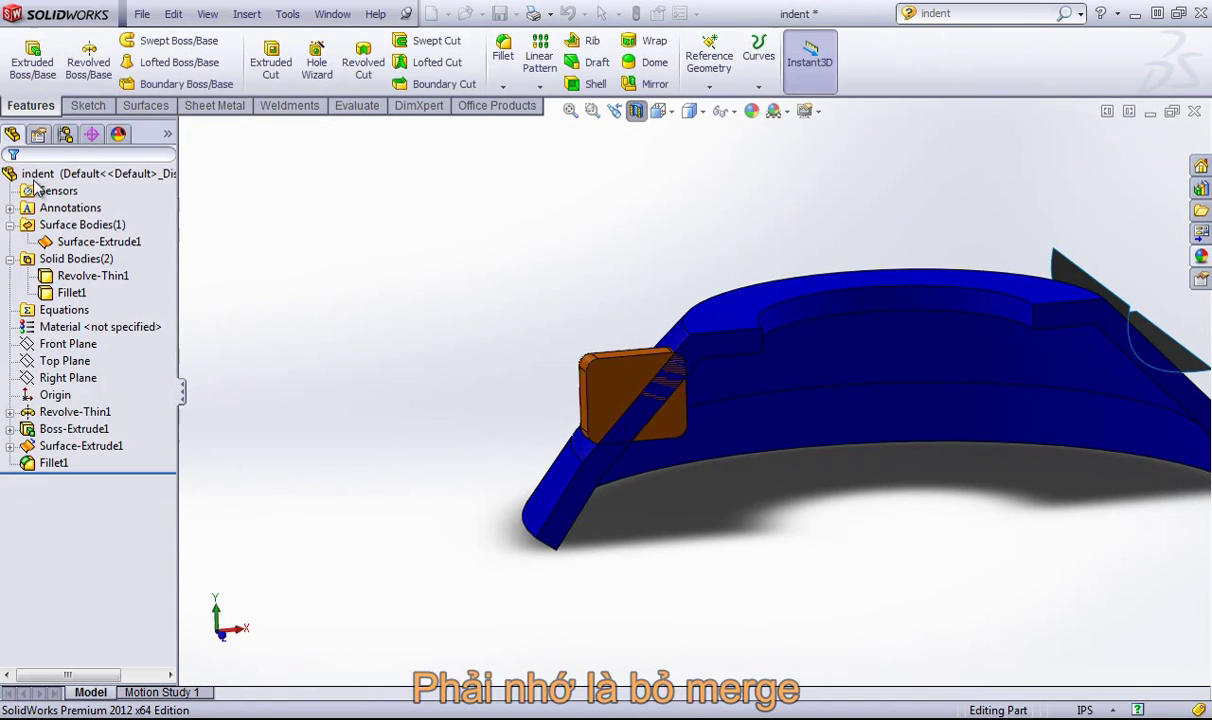
Step: Keep Boss-Extrude1's Merge result unchecked so the orange block stays a separate body
right_click(70, 429)
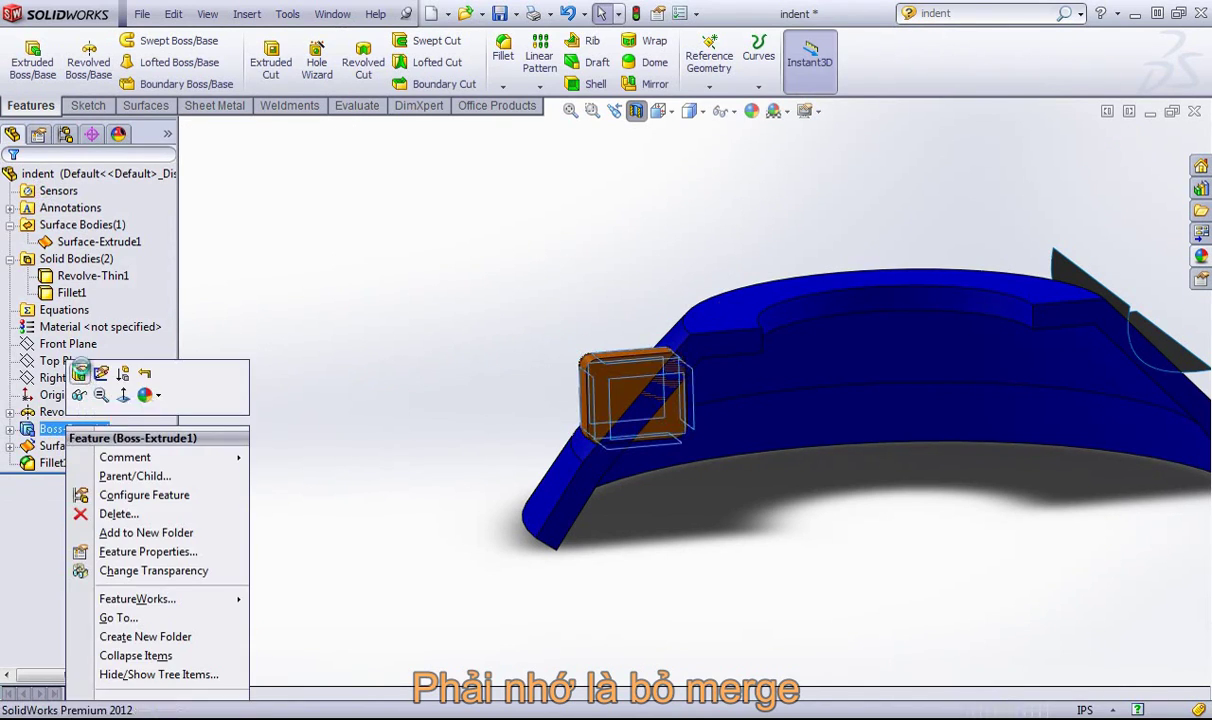
click(82, 372)
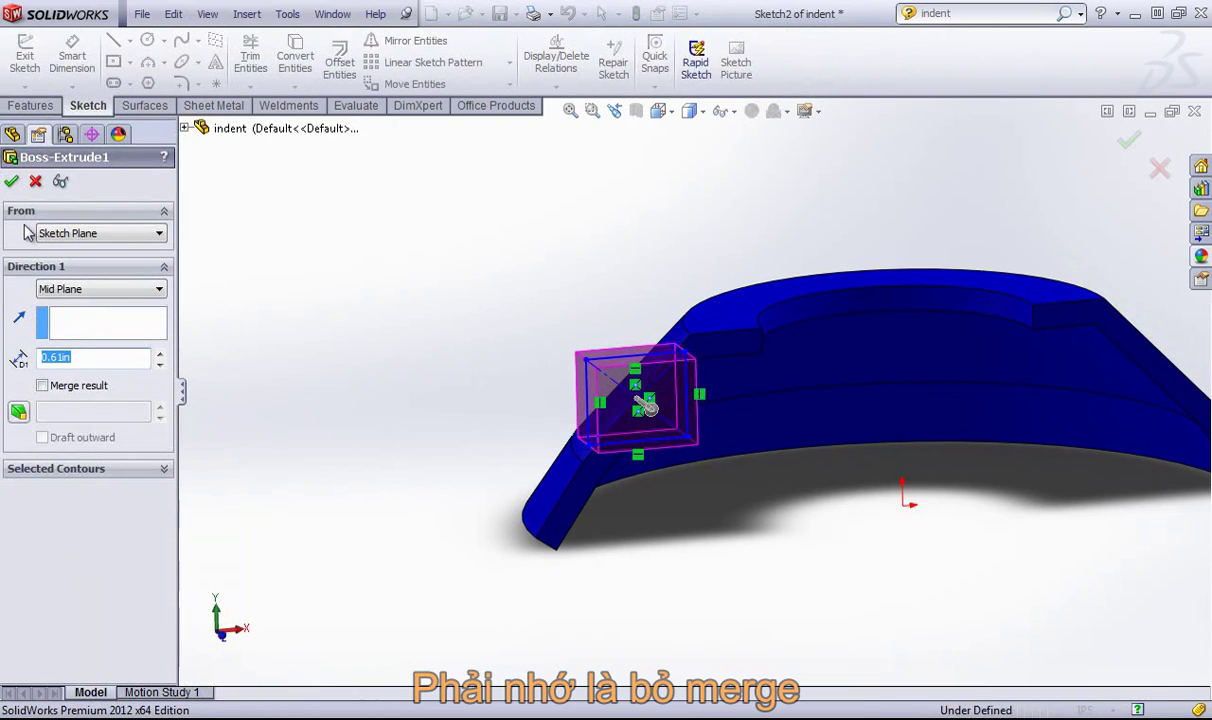
click(11, 181)
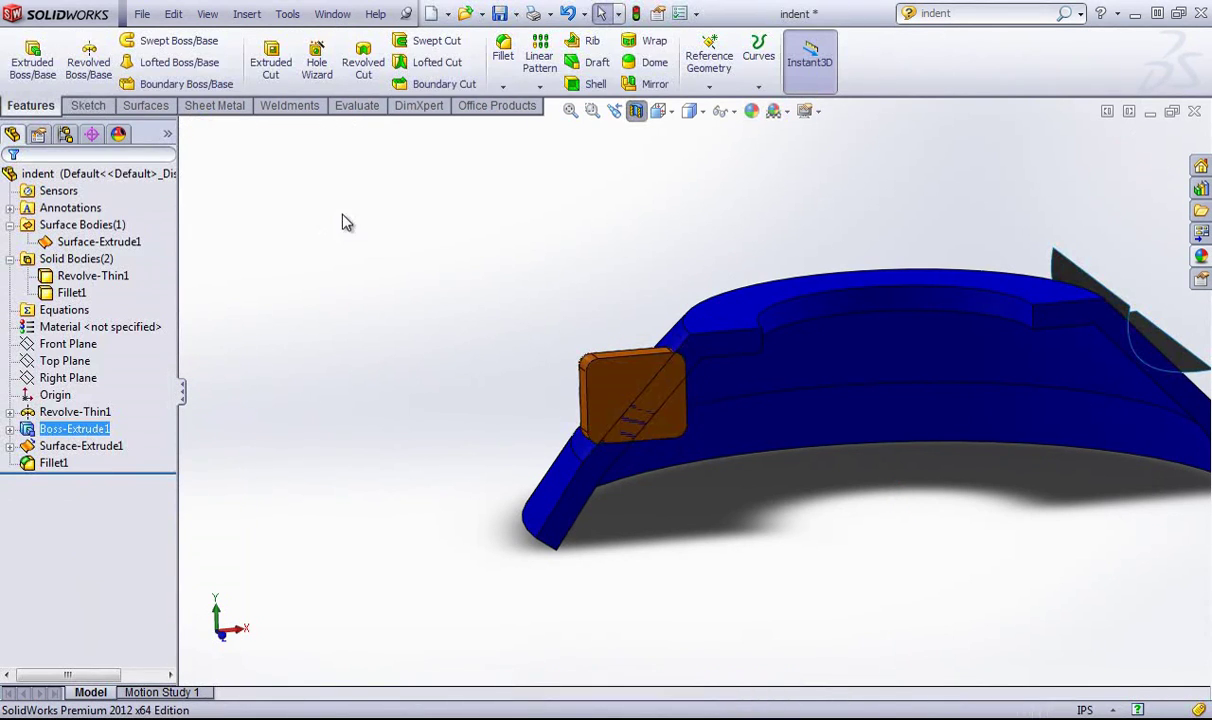
Step: Indent Revolve-Thin1 with the orange block face as tool region, using Keep selections
click(247, 14)
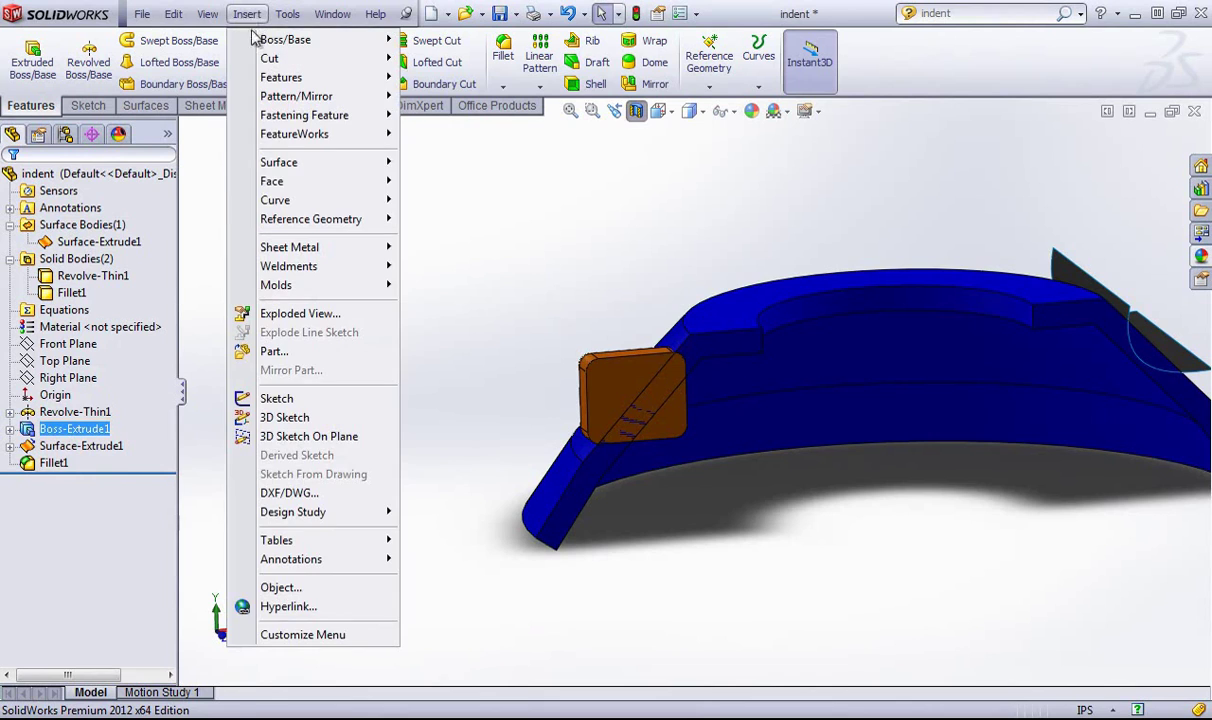
mouse_move(340, 77)
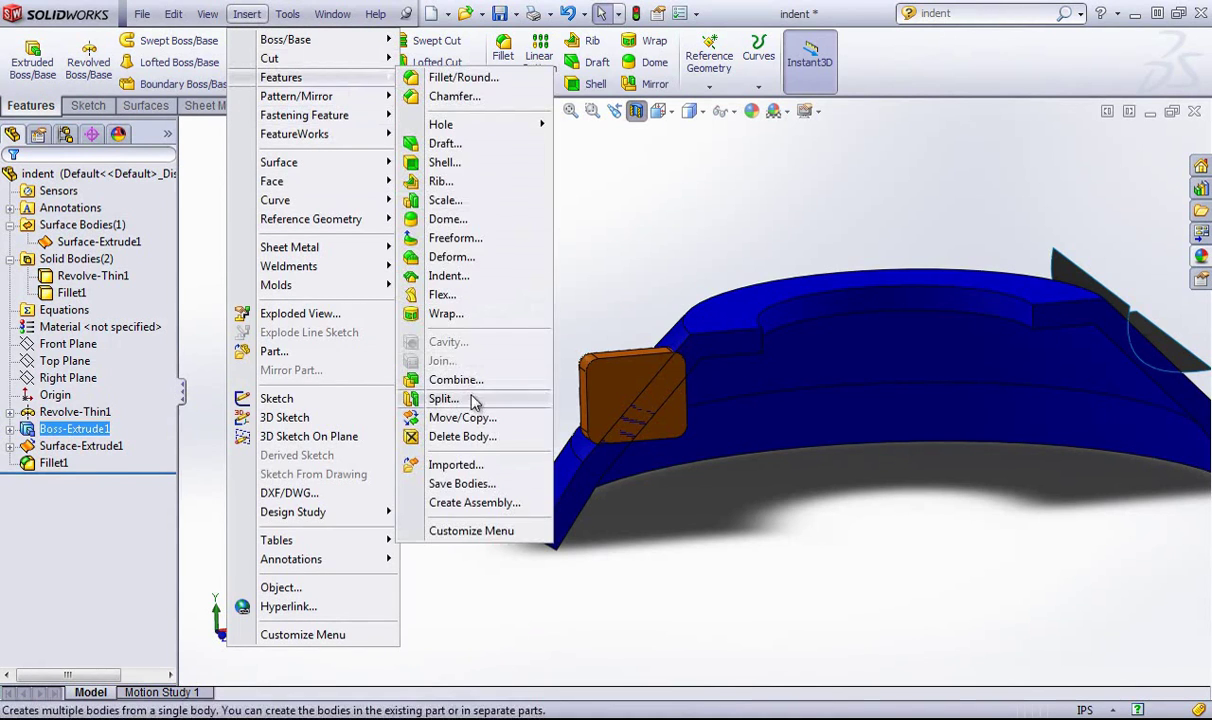
click(449, 275)
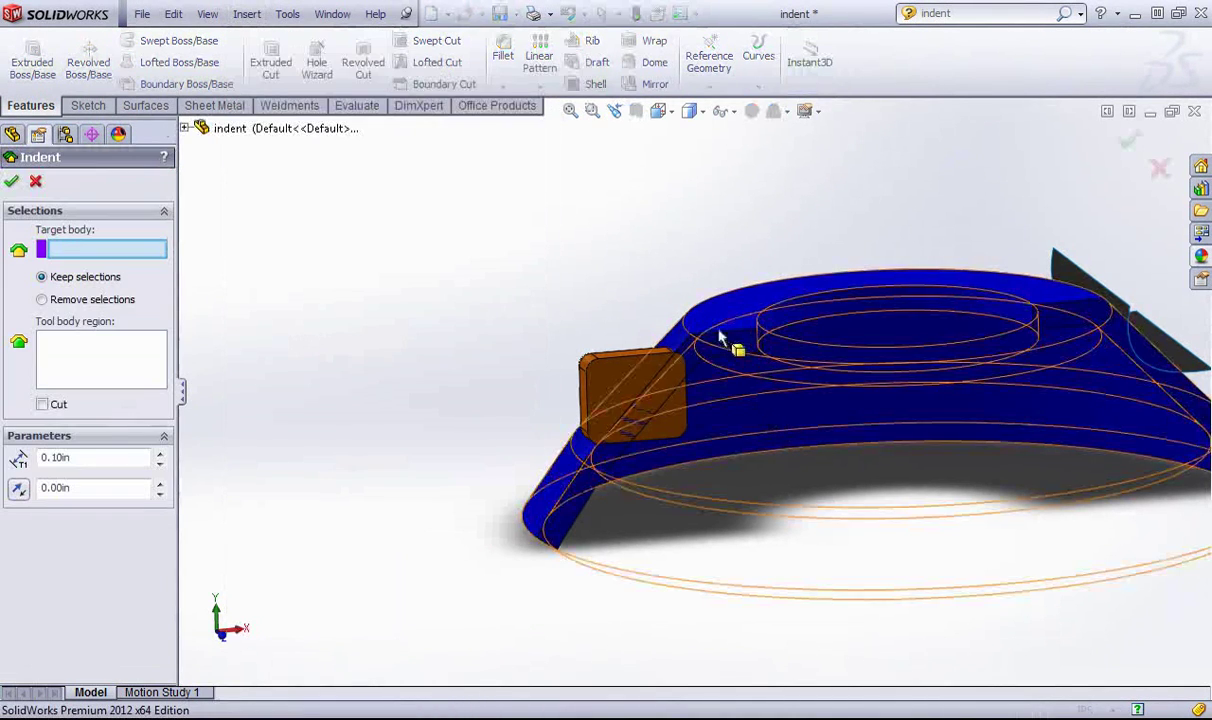
click(718, 328)
click(632, 384)
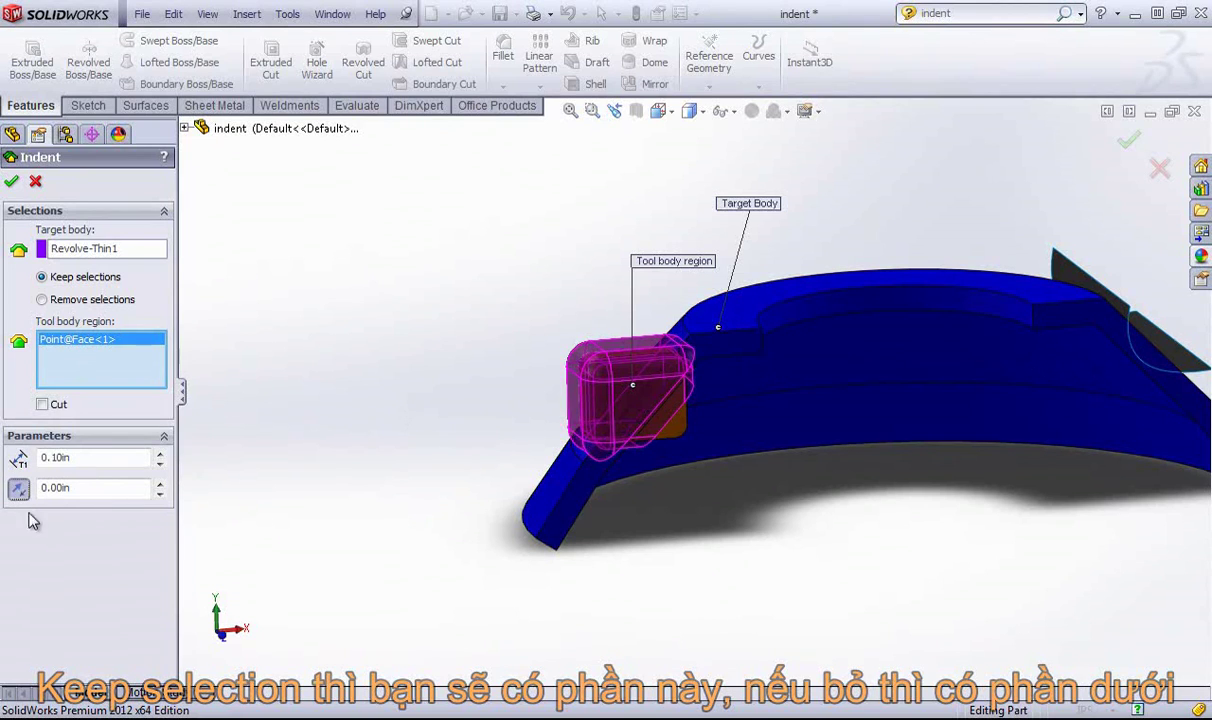
click(90, 299)
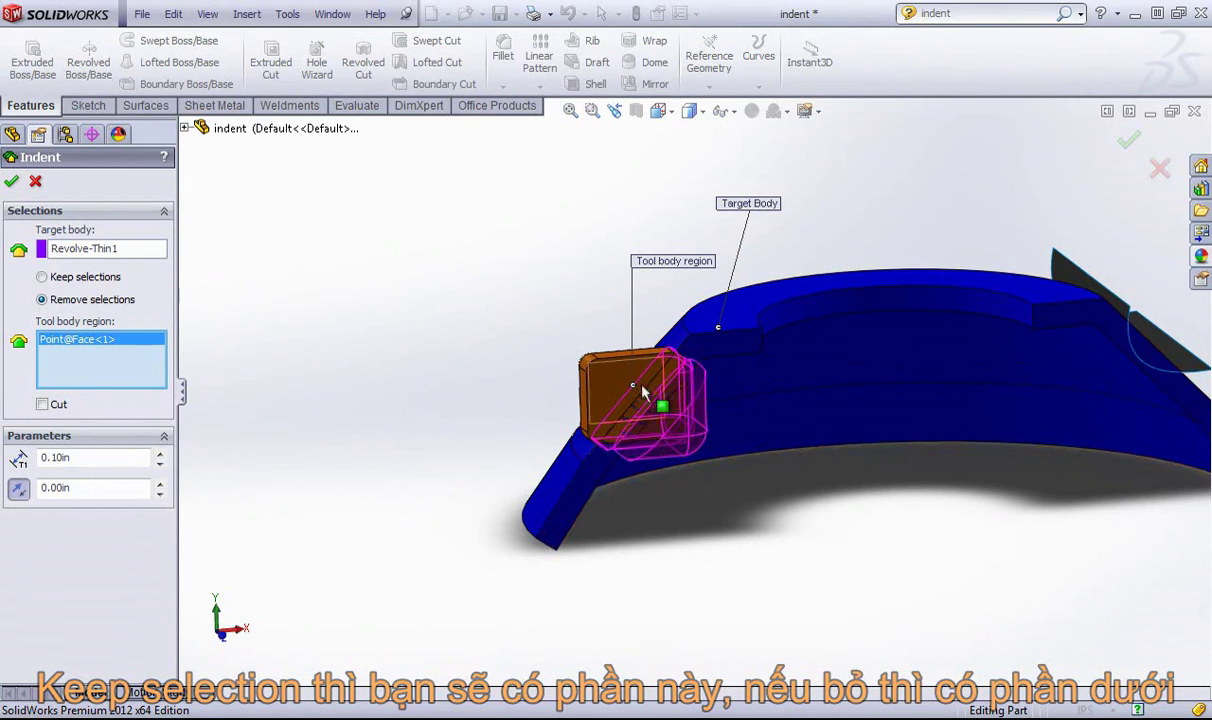
click(55, 277)
click(11, 181)
middle_drag(392, 360, 611, 381)
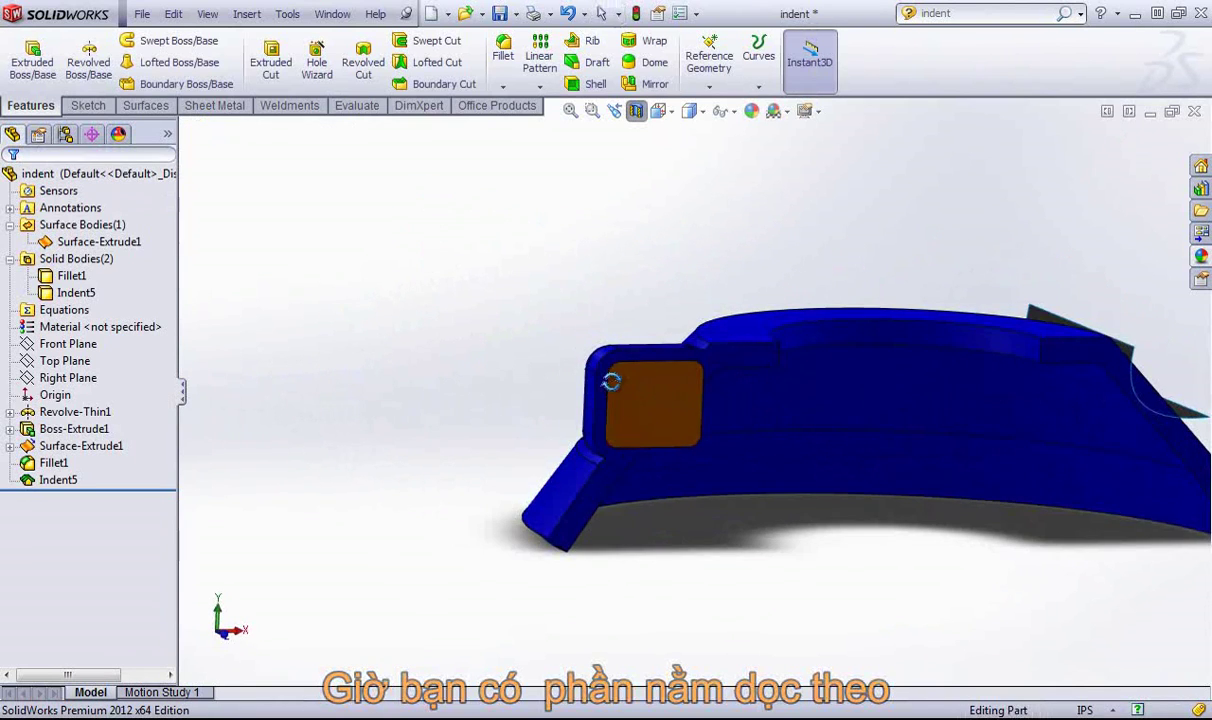
Step: Switch Indent5 to remove the selected region
right_click(62, 483)
click(80, 423)
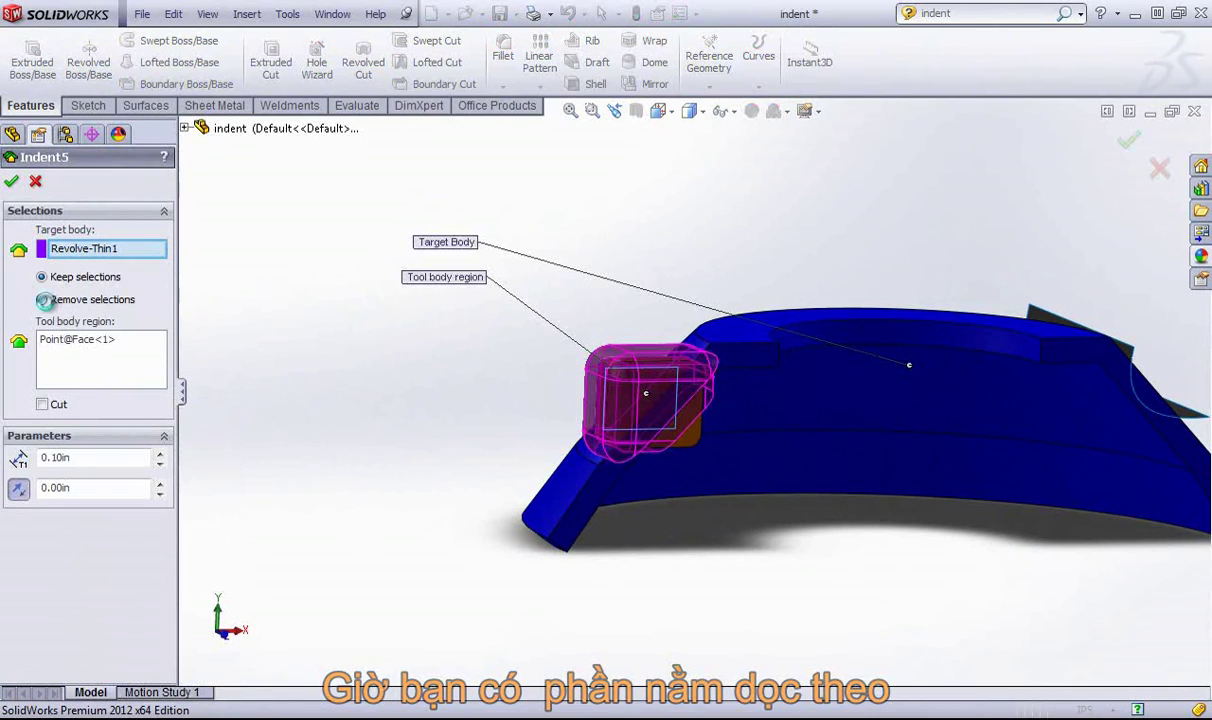
click(43, 300)
click(11, 181)
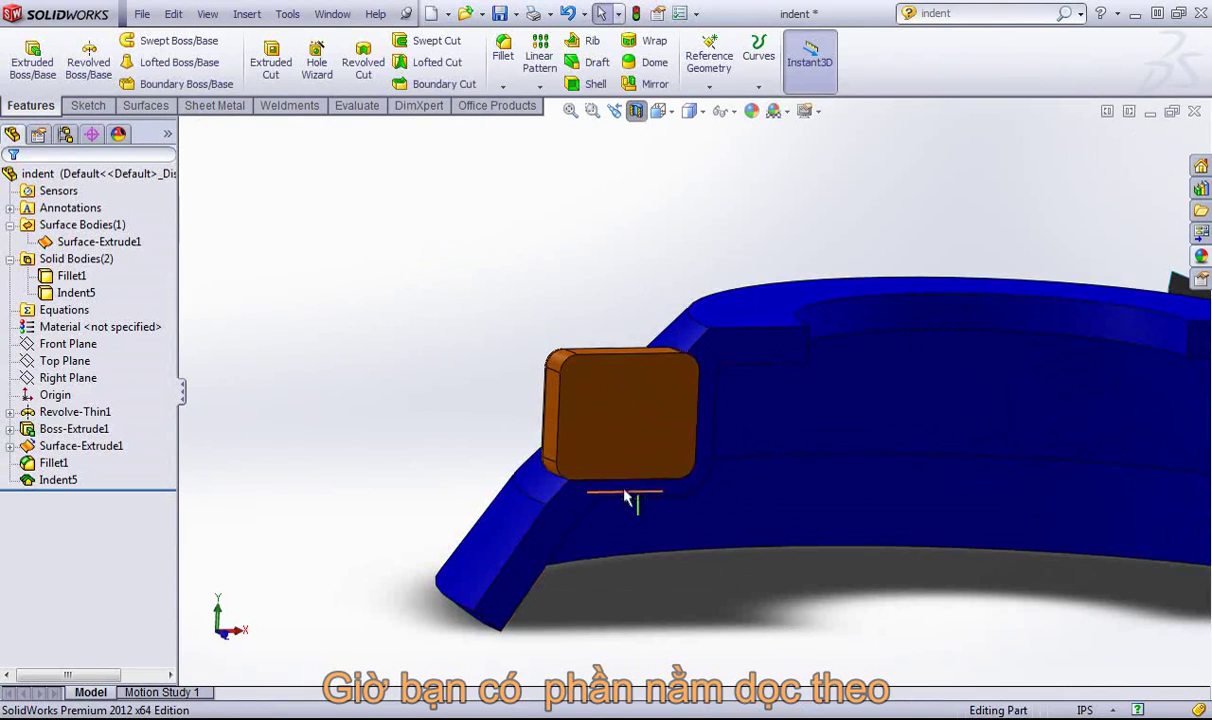
Step: Change Indent5's thickness to 0.01in and view the whole part
right_click(58, 480)
click(85, 414)
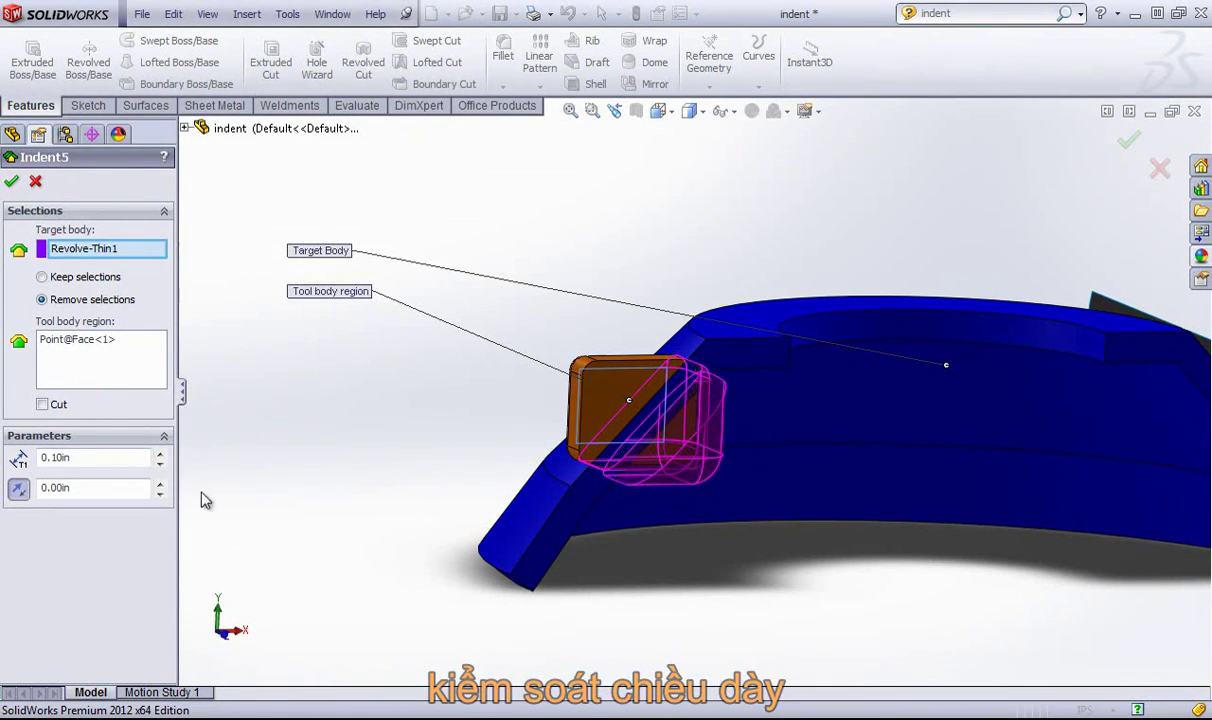
double_click(100, 457)
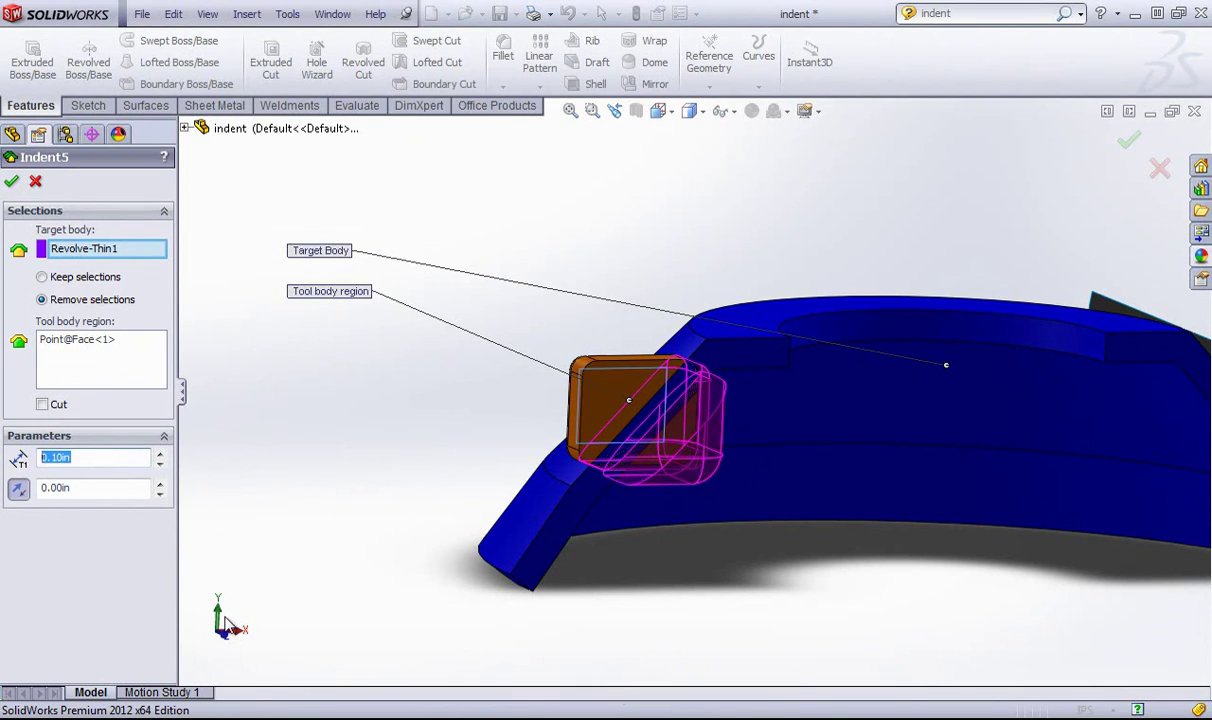
text(0.01)
key(Return)
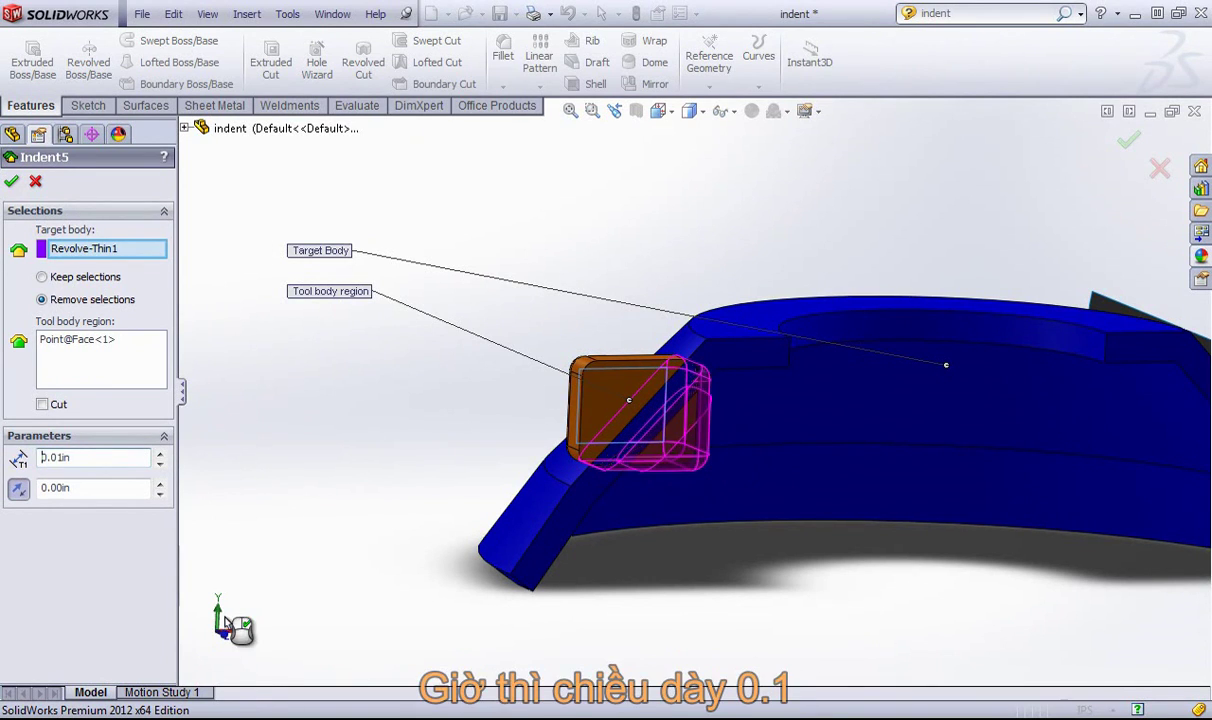
click(12, 183)
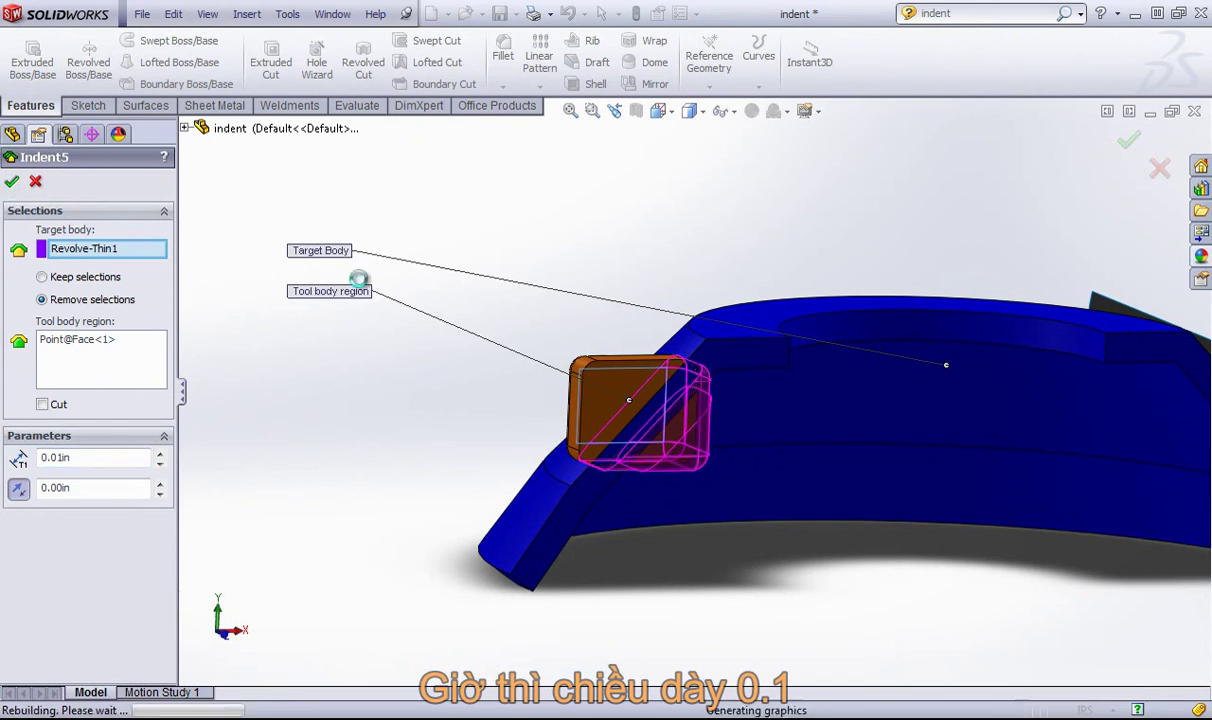
scroll(690, 440, down, 6)
scroll(637, 427, down, 2)
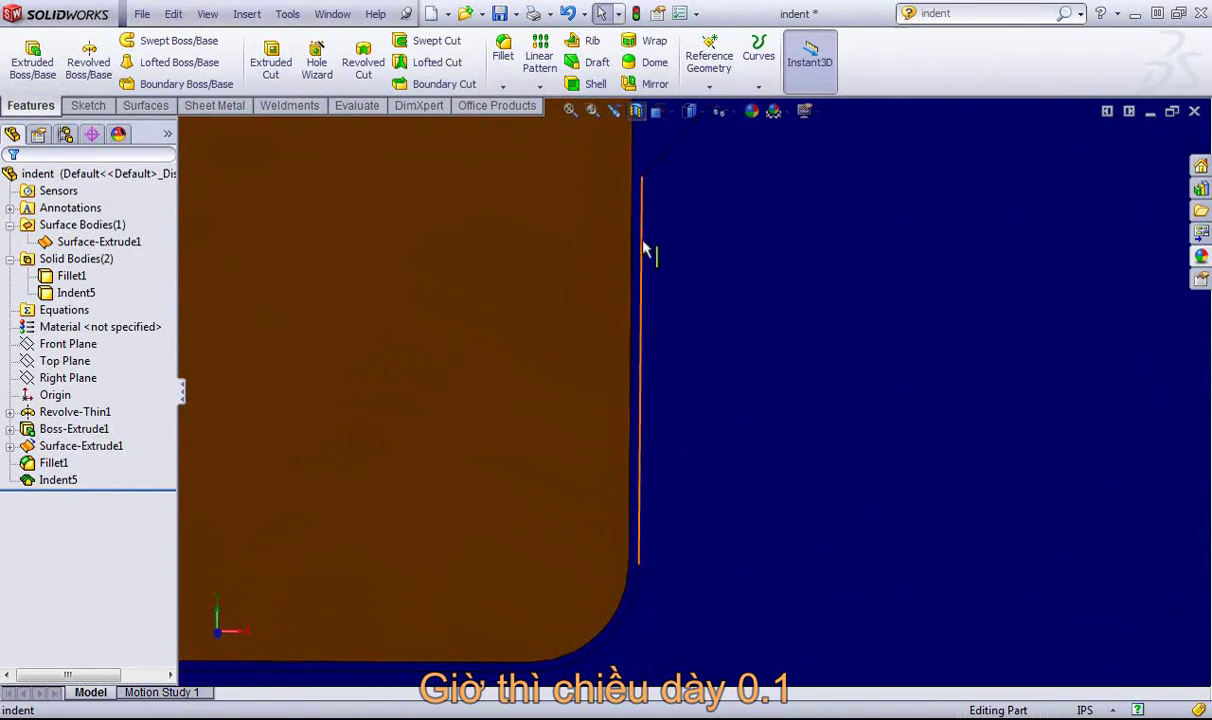
key(ctrl+shift+z)
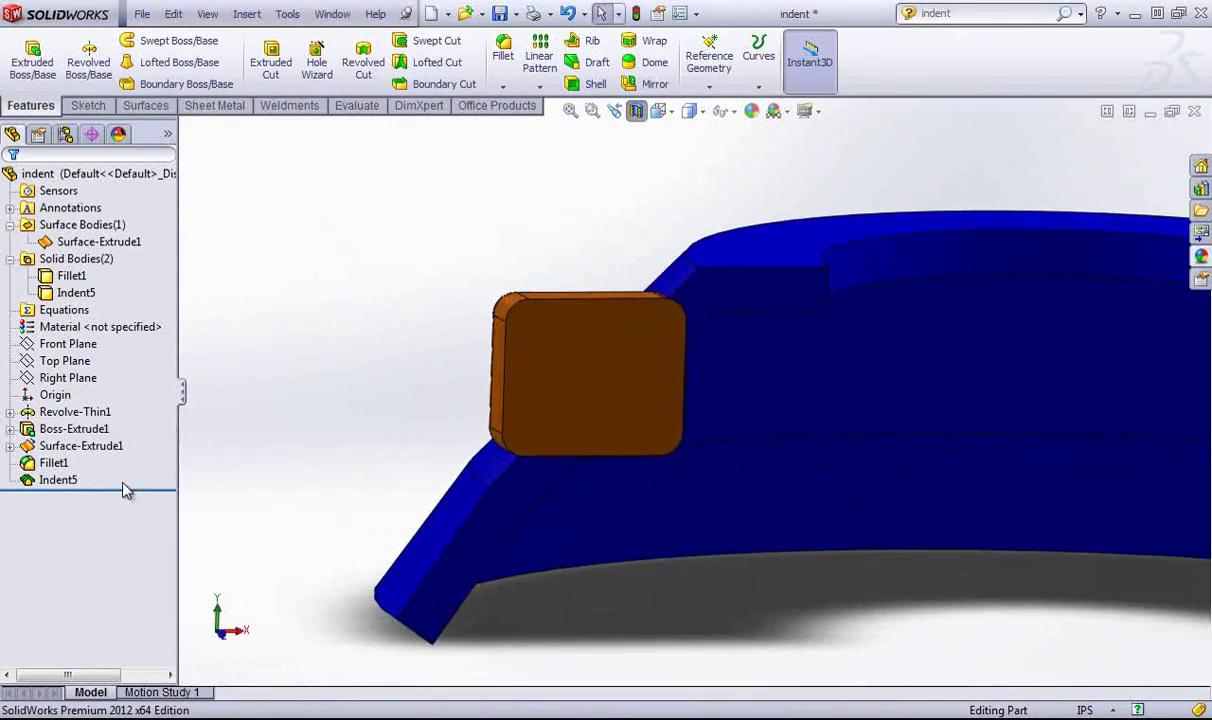
Step: Edit Indent5 to a 0.10in thickness with 0.05in clearance
right_click(58, 479)
click(68, 397)
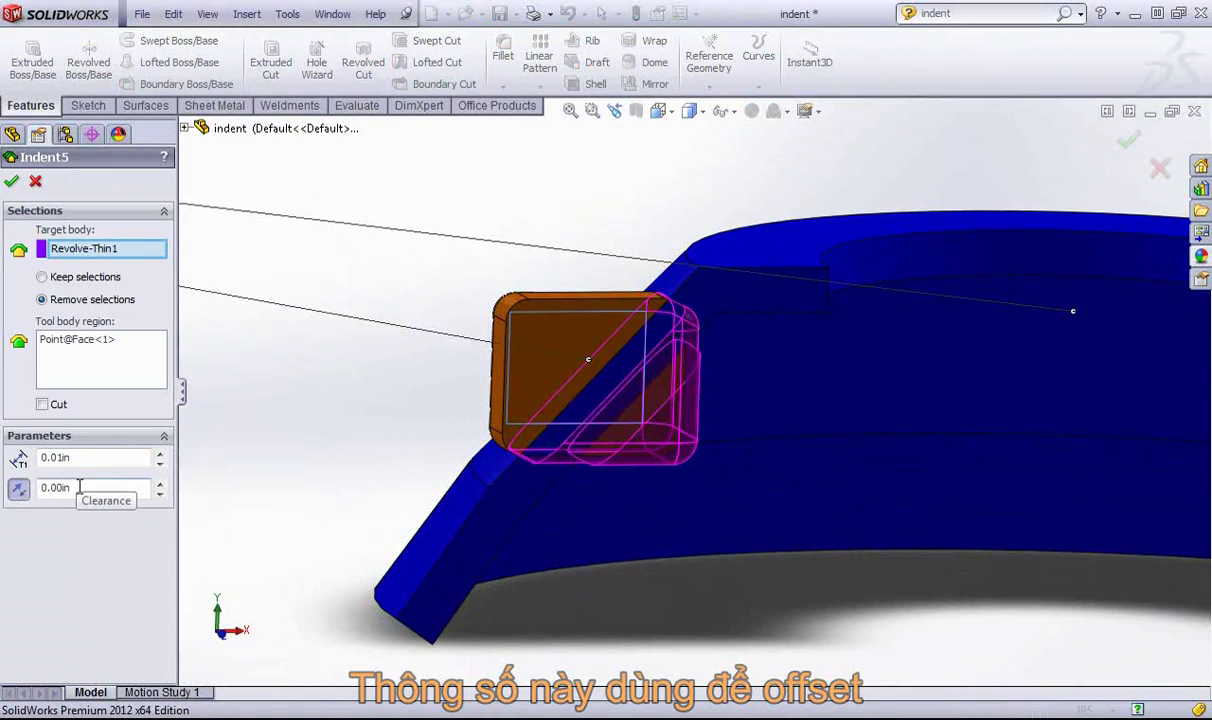
double_click(75, 487)
text(0.1)
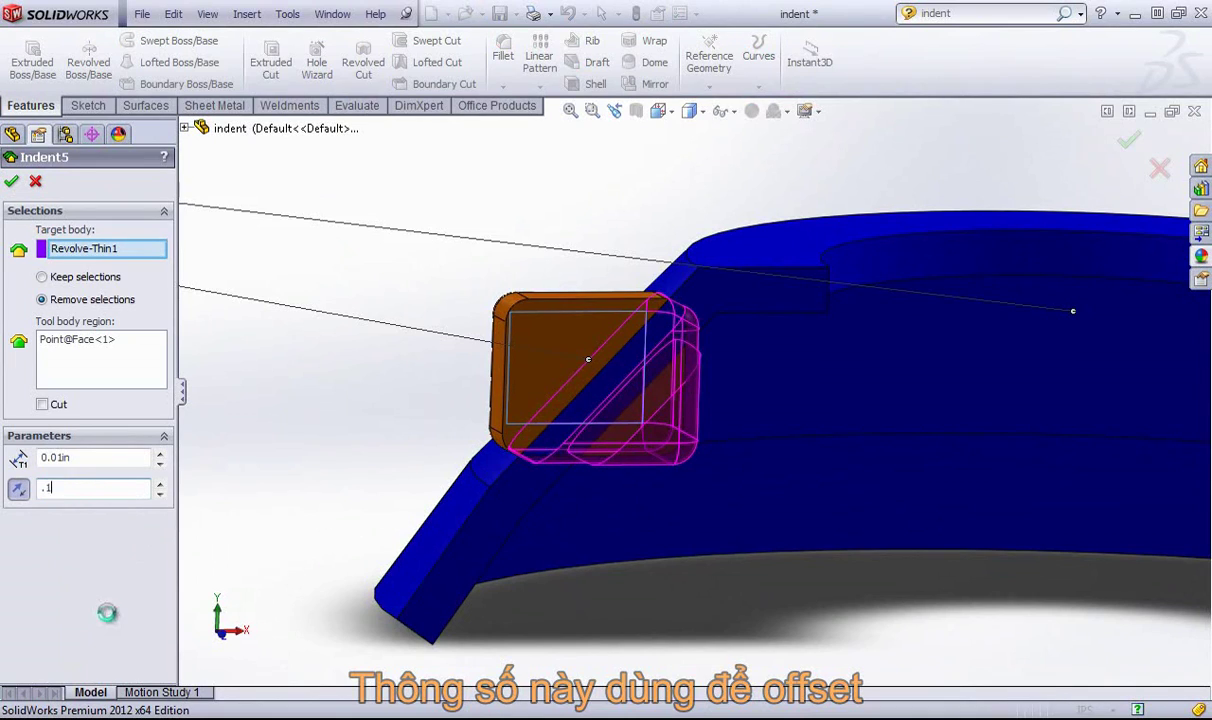
key(Return)
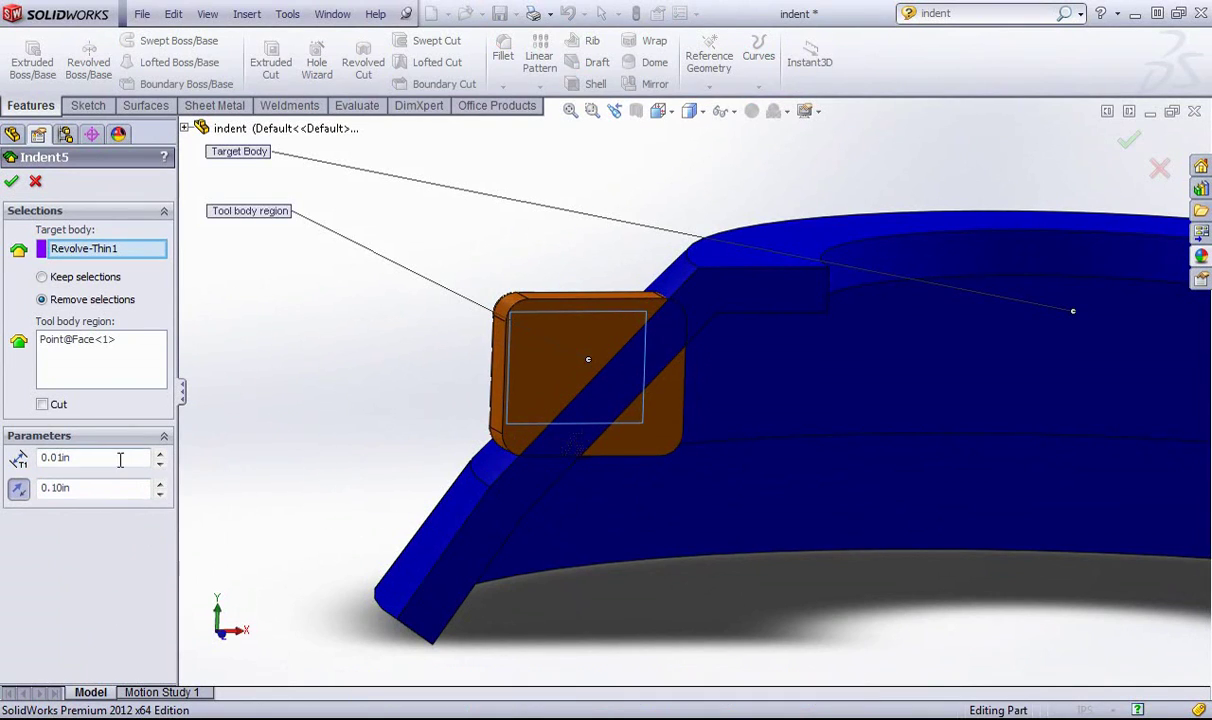
text(0.1)
key(Return)
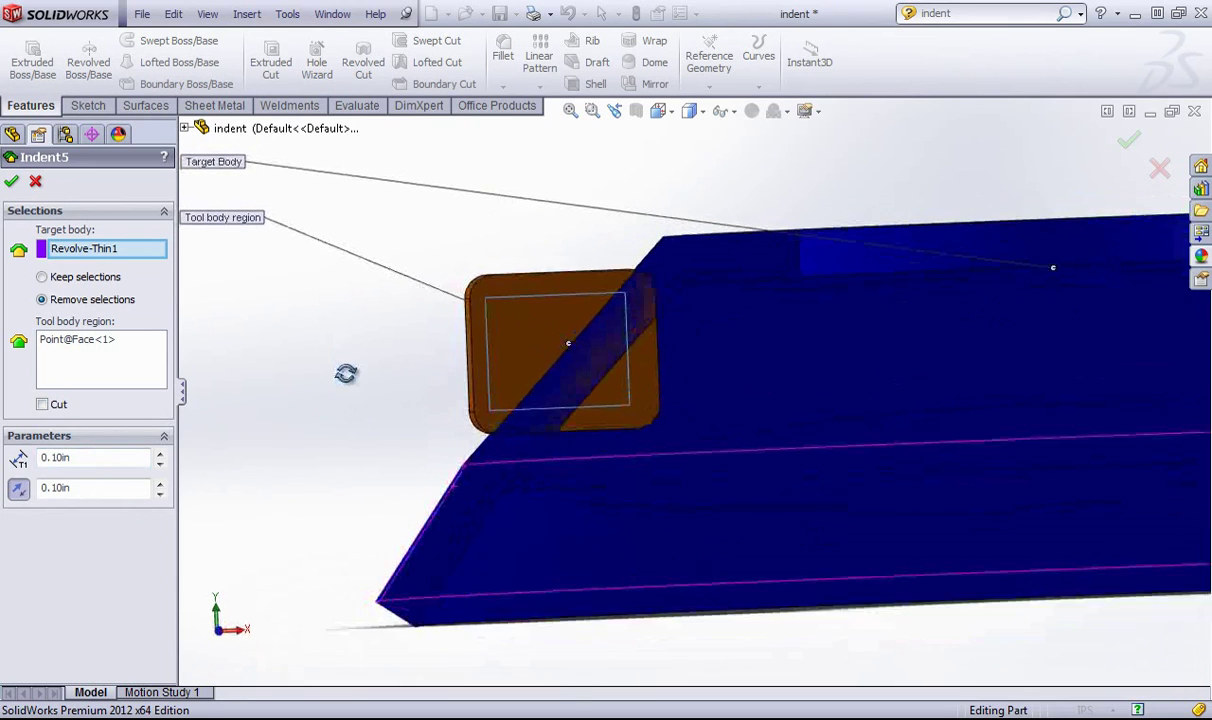
click(84, 485)
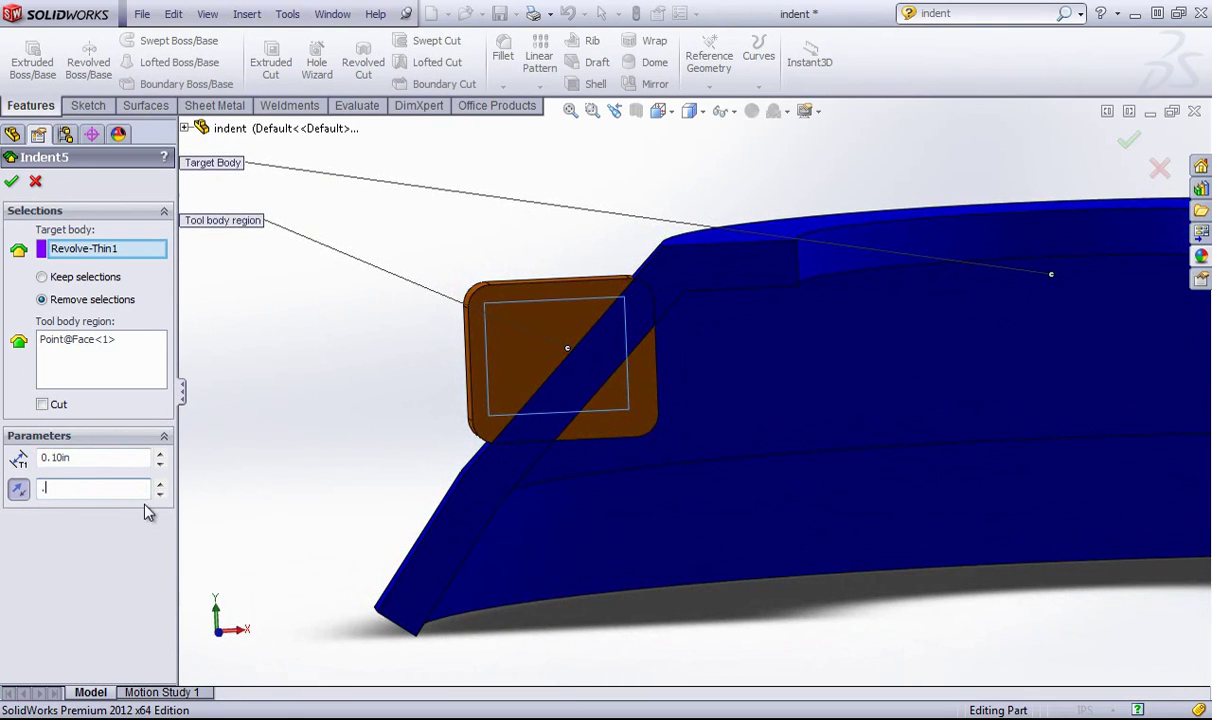
text(.05)
key(Return)
Step: Try reversing the clearance direction, flip it back, and accept Indent5
middle_drag(344, 303, 400, 320)
click(19, 489)
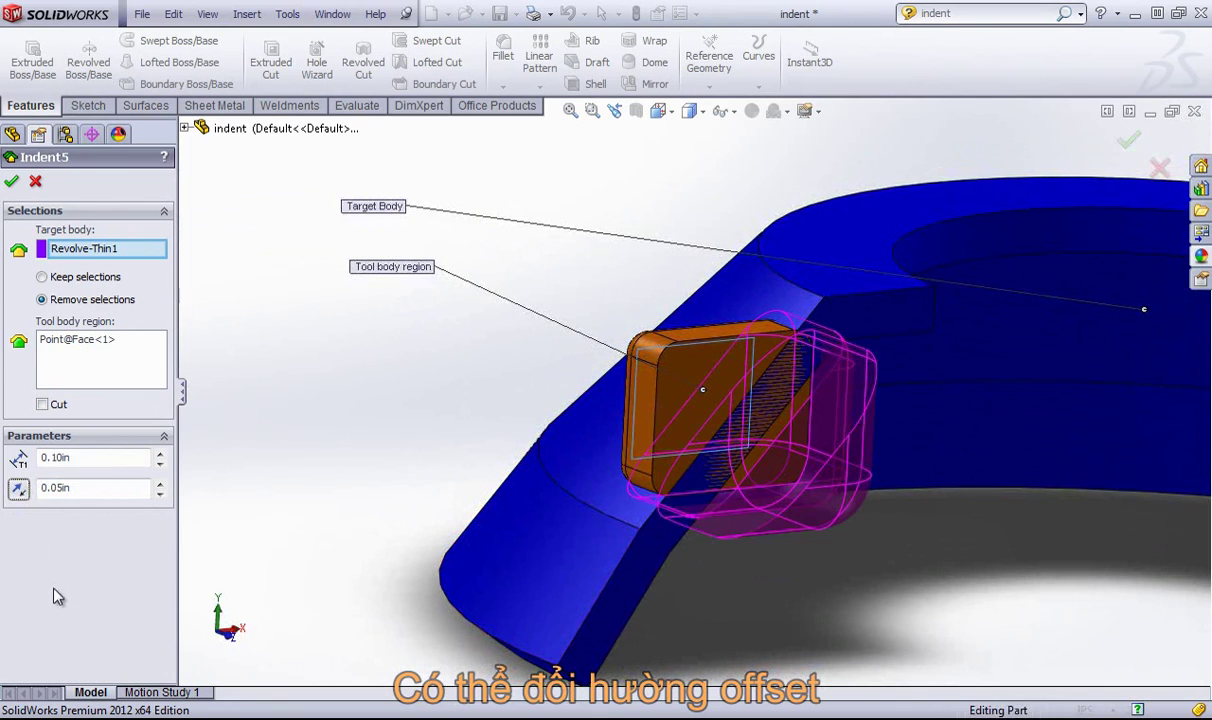
middle_drag(405, 410, 357, 405)
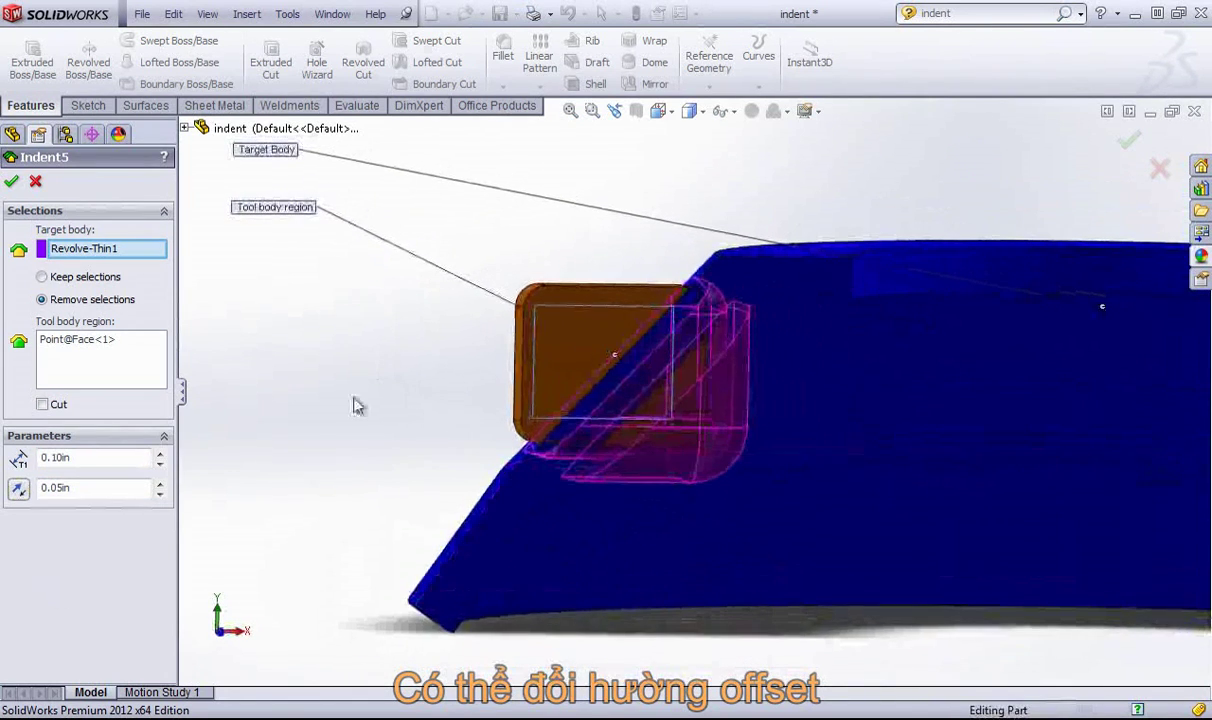
click(19, 489)
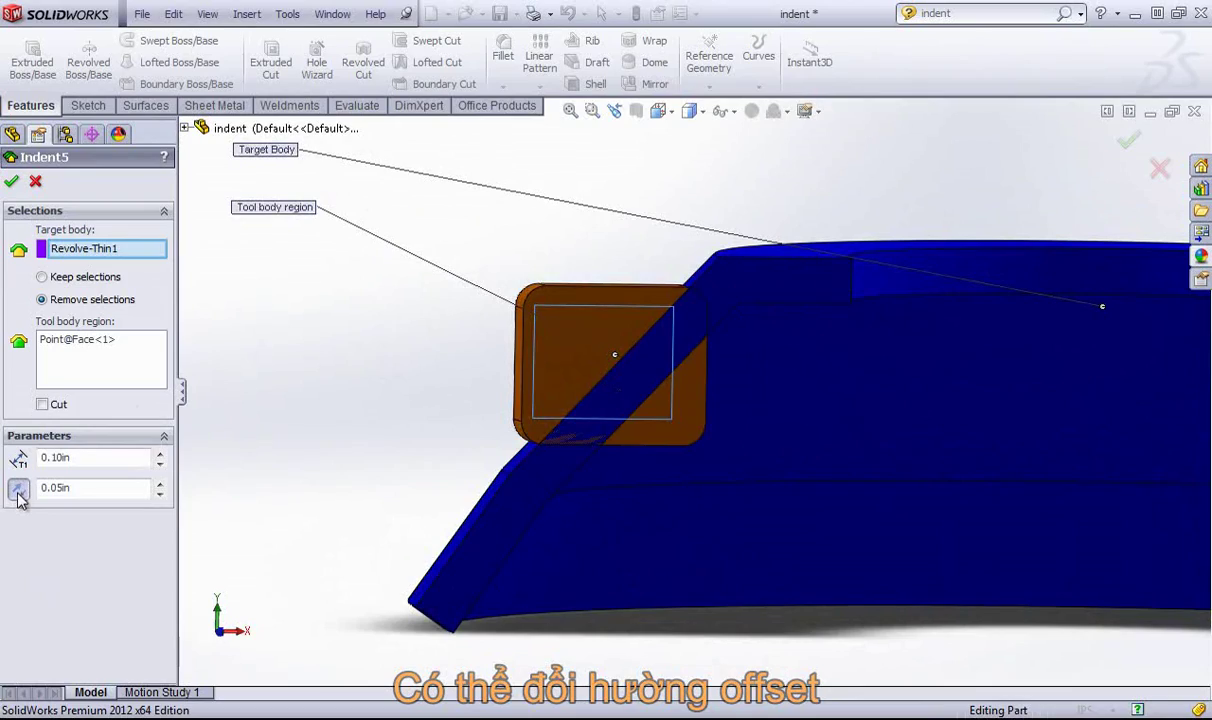
middle_drag(295, 441, 390, 485)
click(11, 180)
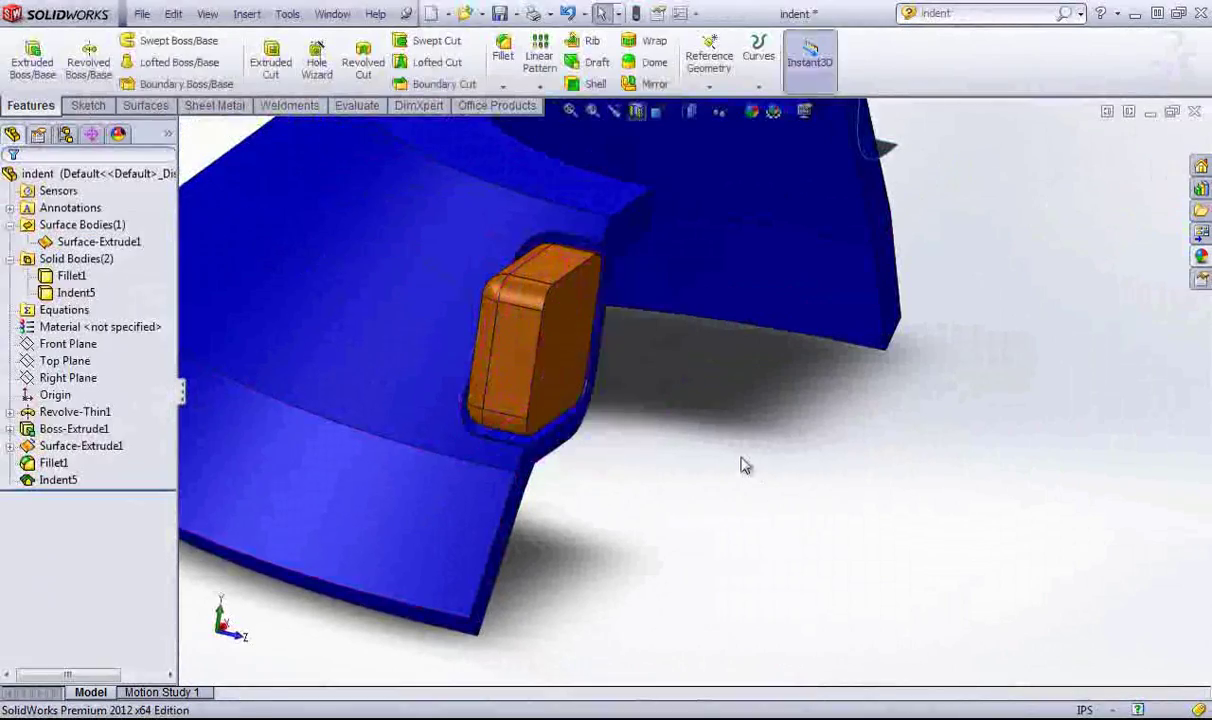
Step: Turn on the Cut option for Indent5 and inspect the blue part cut around the block
middle_drag(649, 360, 555, 338)
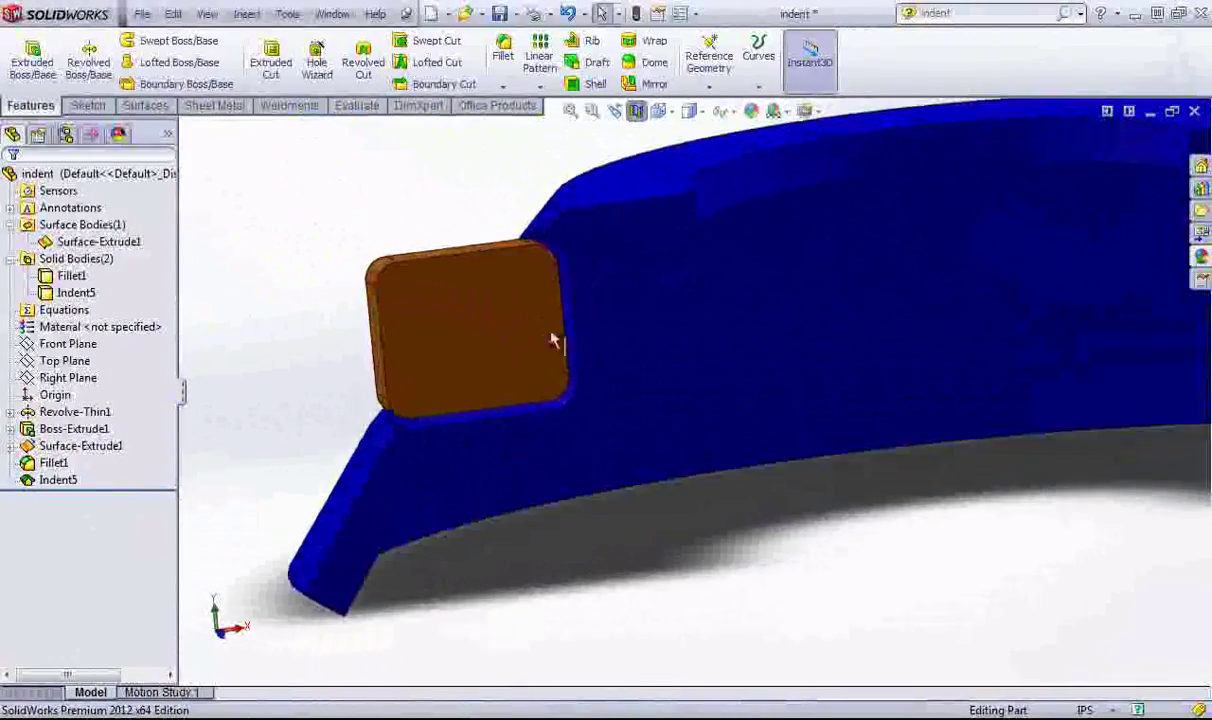
right_click(55, 479)
click(64, 431)
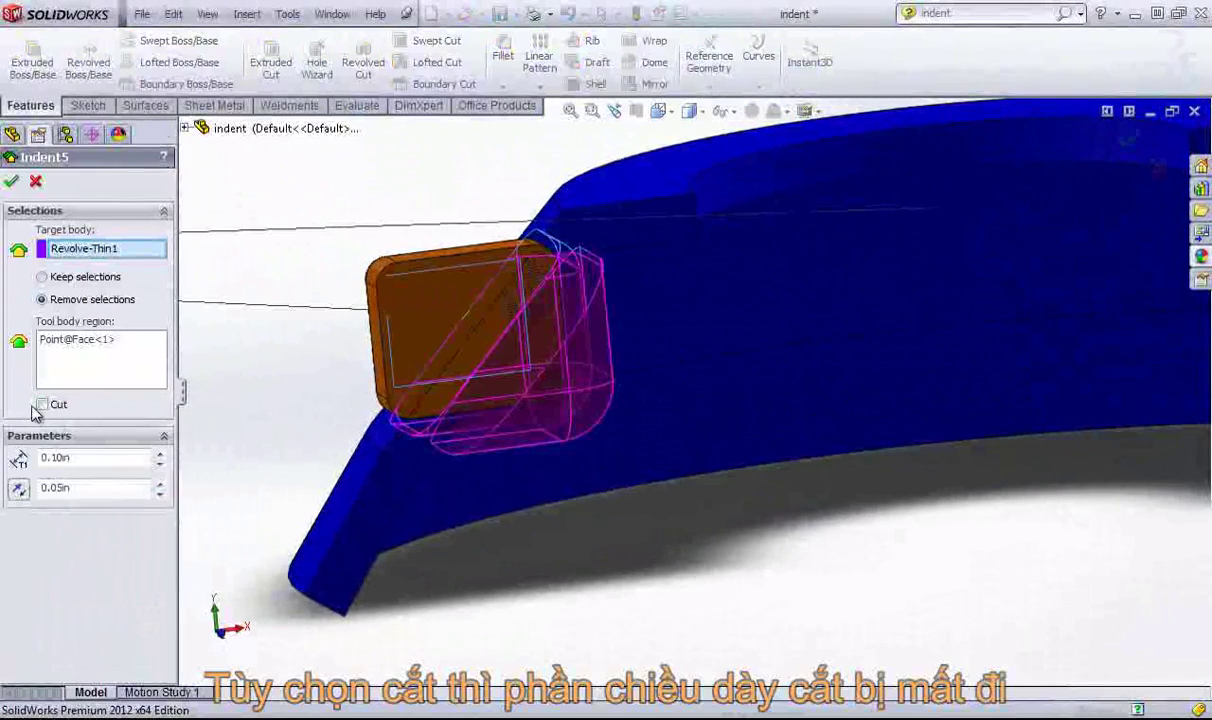
click(42, 405)
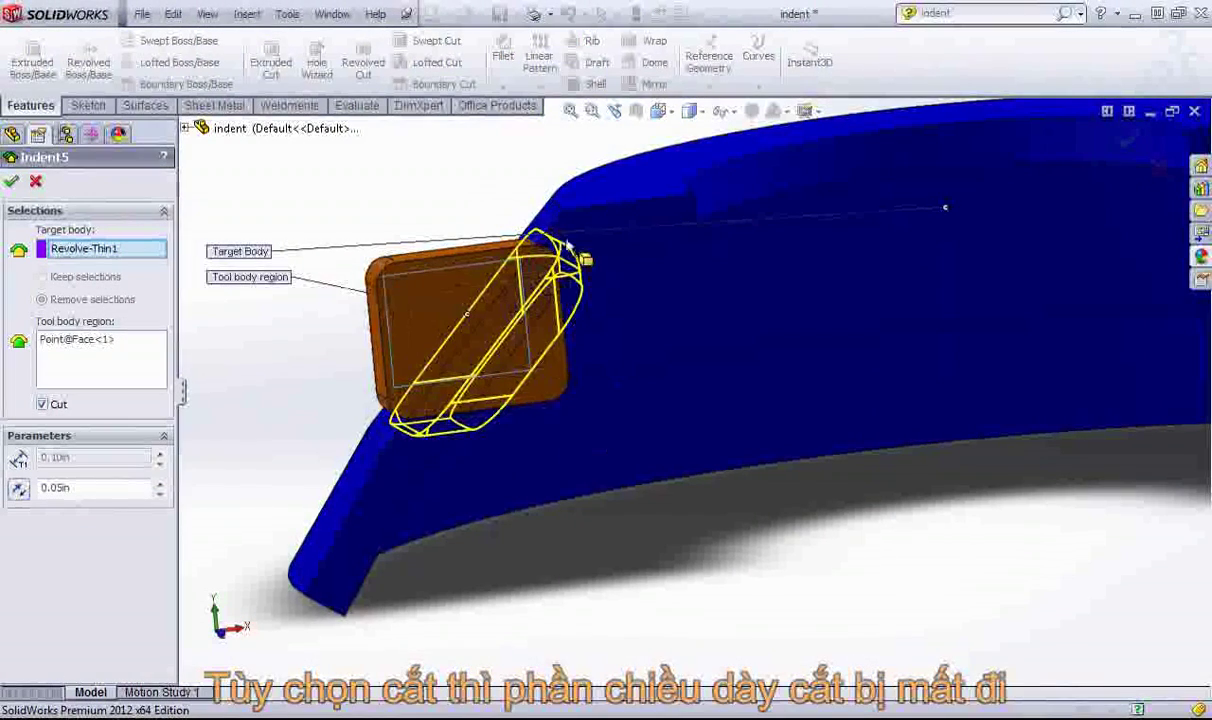
click(11, 181)
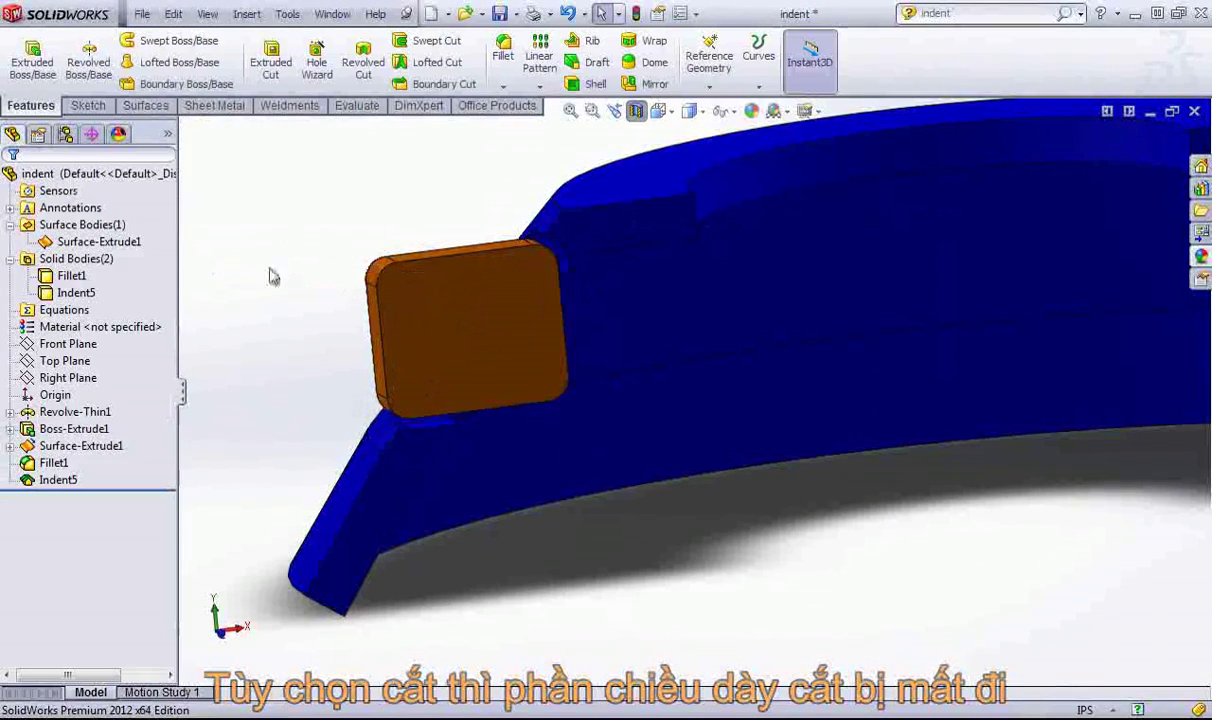
middle_drag(240, 352, 413, 388)
middle_drag(595, 218, 514, 184)
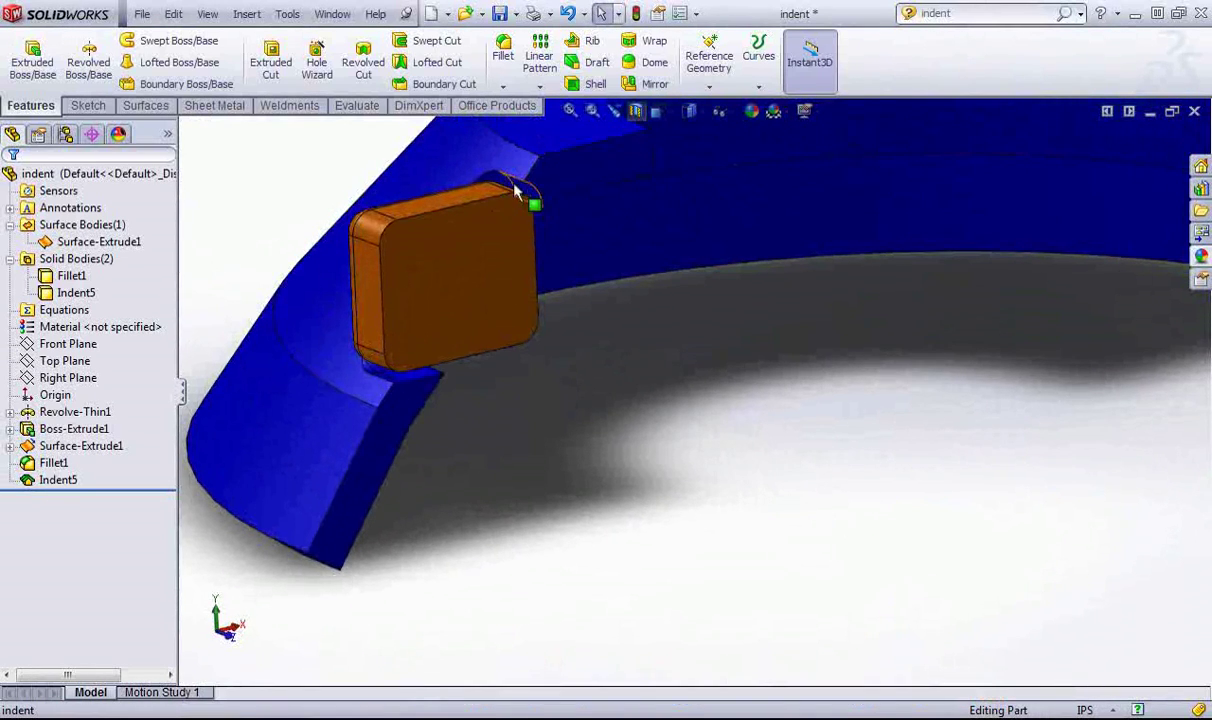
middle_drag(541, 265, 435, 330)
scroll(435, 330, down, 3)
Step: Untick Cut on Indent5 and switch it to Keep selections
right_click(40, 488)
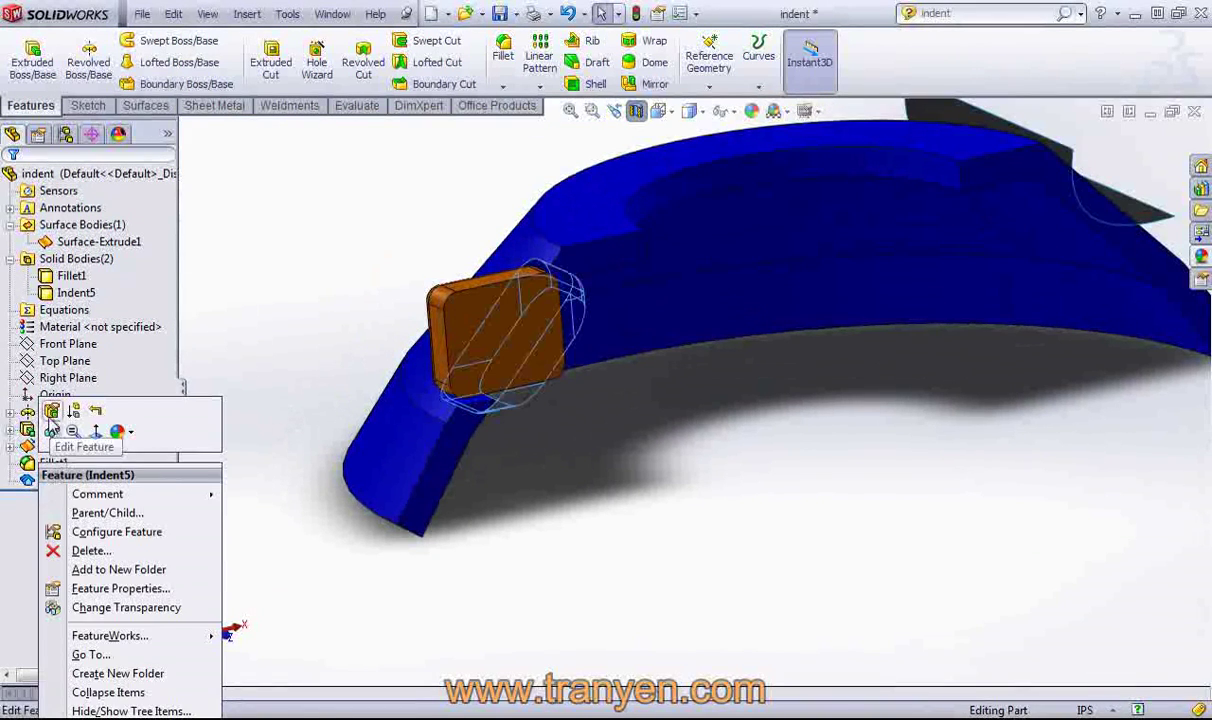
click(51, 408)
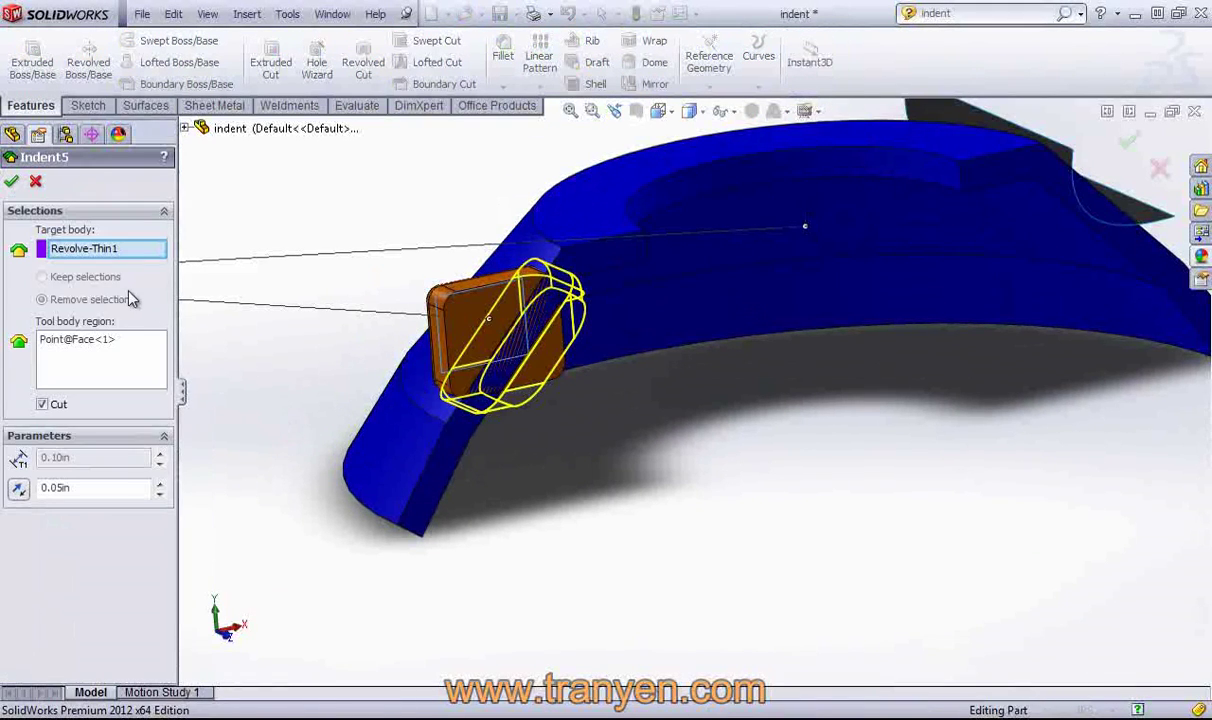
click(42, 404)
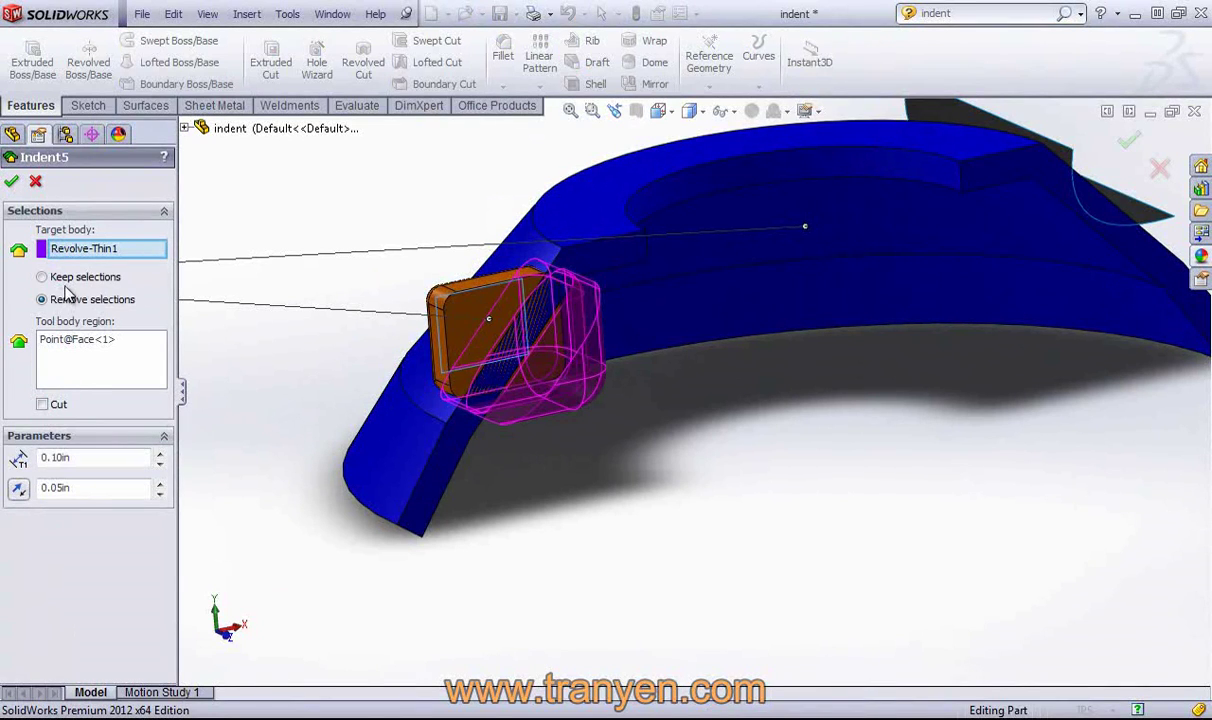
click(44, 277)
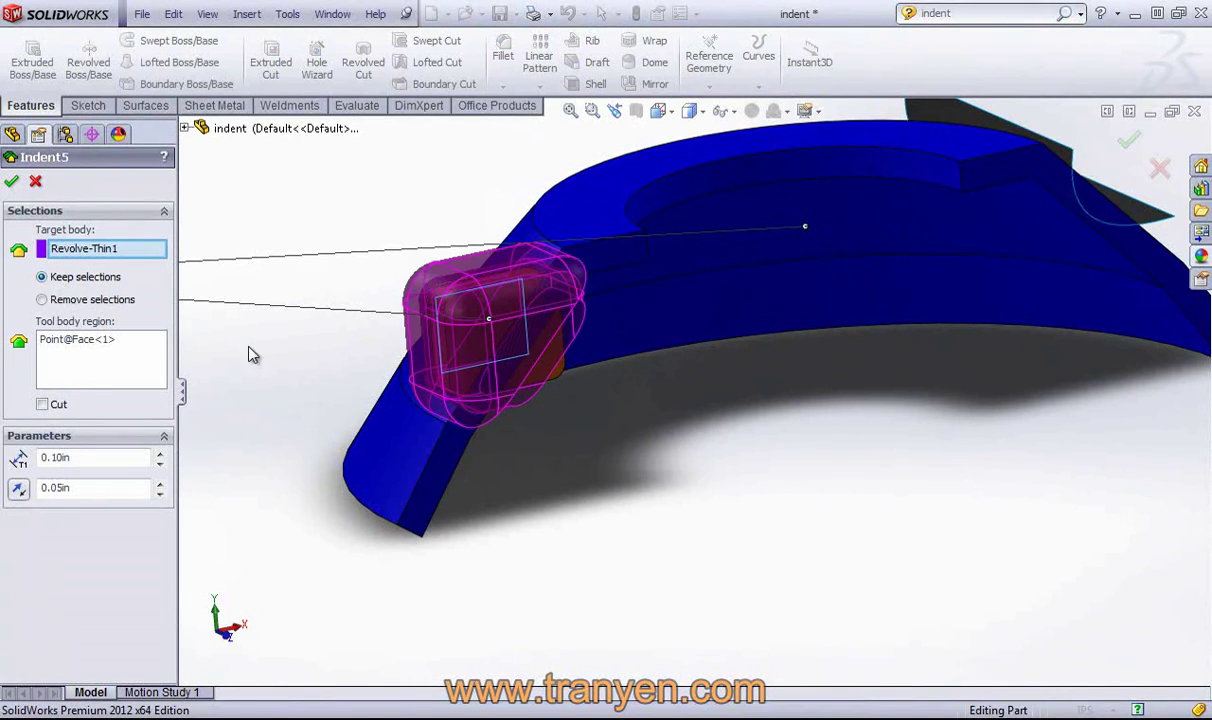
middle_drag(253, 354, 219, 349)
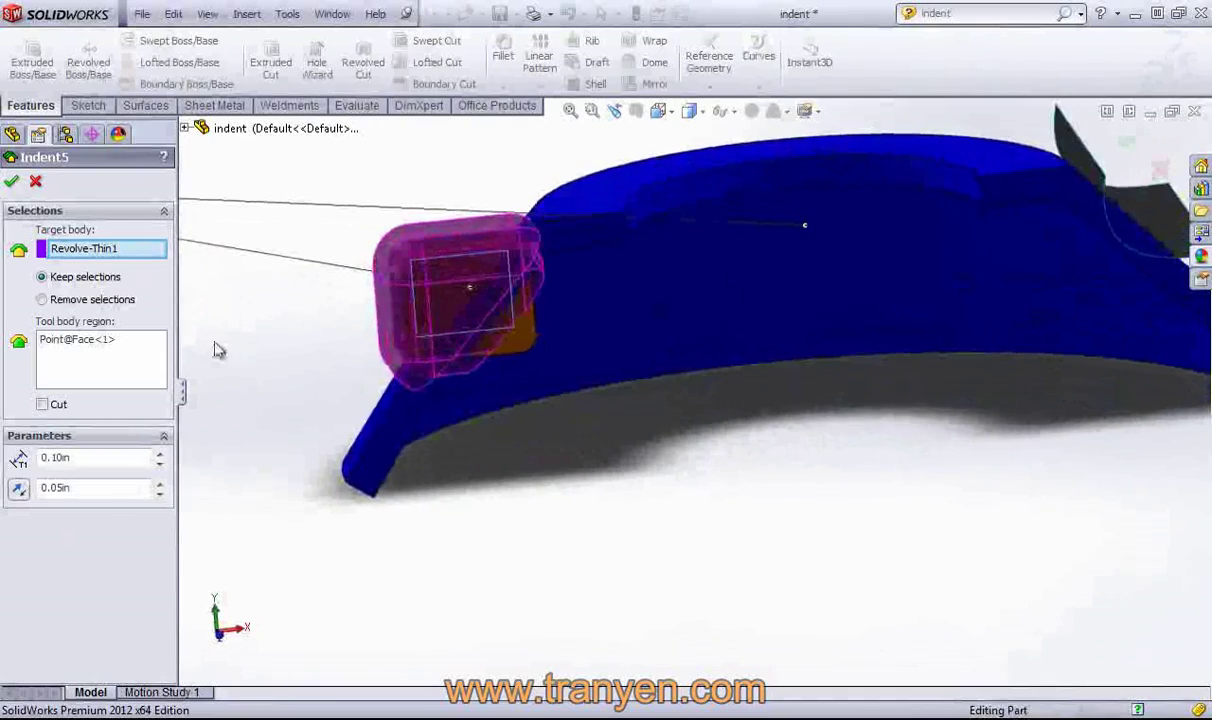
click(10, 181)
Step: Inspect the wrapped indent from several angles and select the grey curved surface
middle_drag(465, 292, 484, 286)
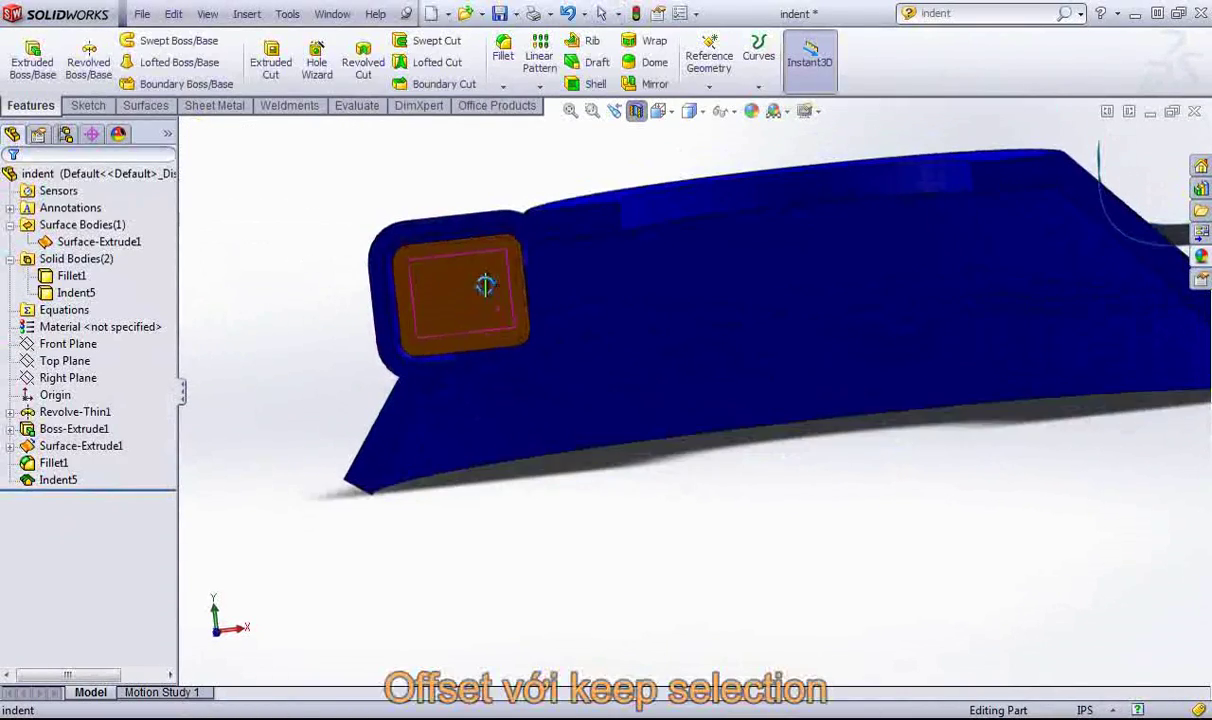
scroll(478, 280, up, 5)
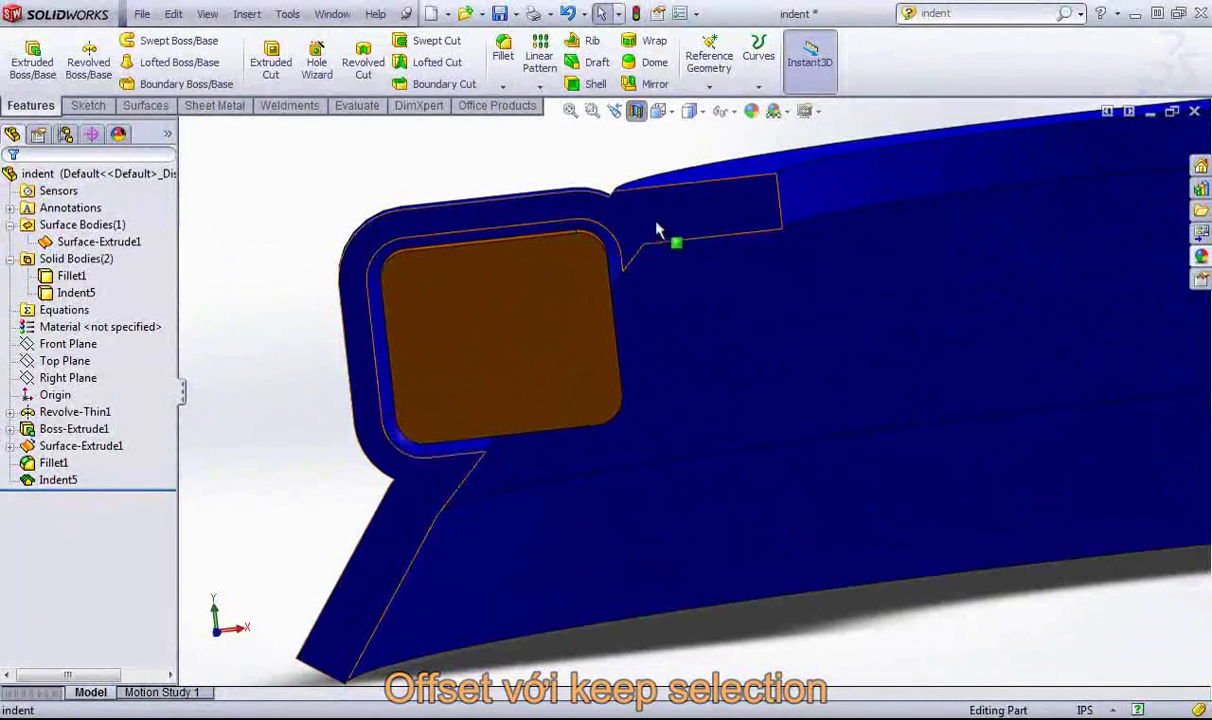
scroll(600, 371, down, 8)
middle_drag(577, 348, 562, 281)
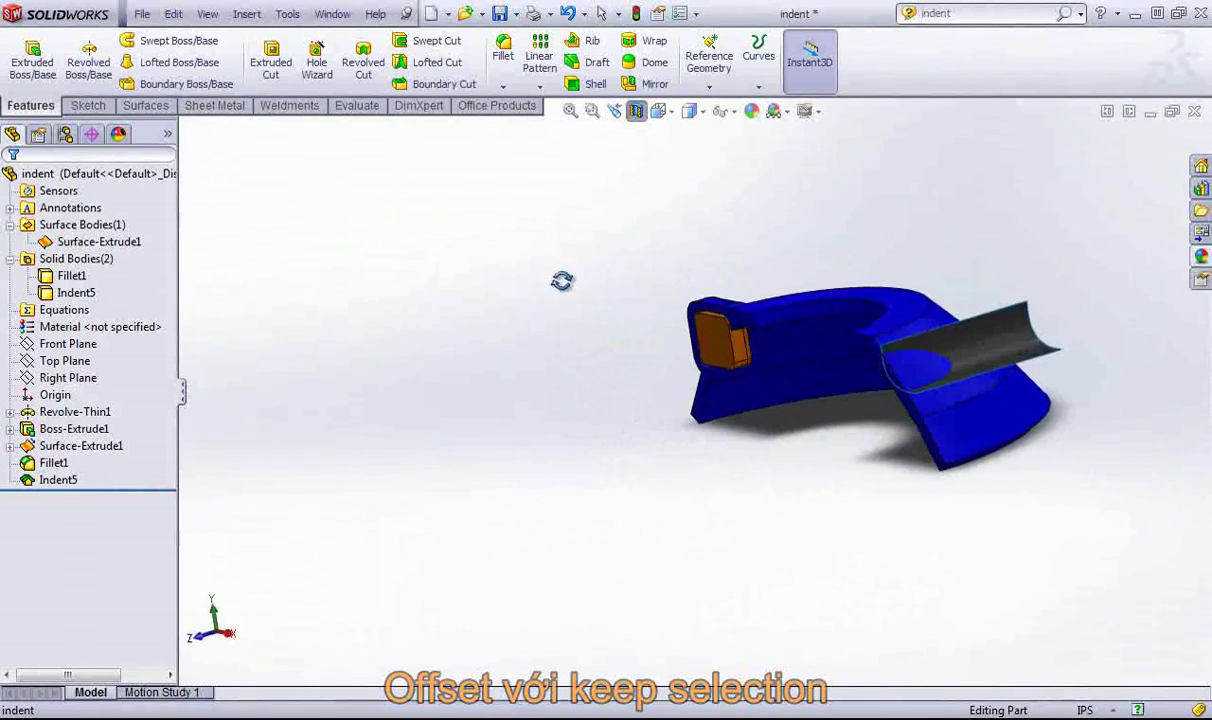
middle_drag(1023, 335, 1019, 374)
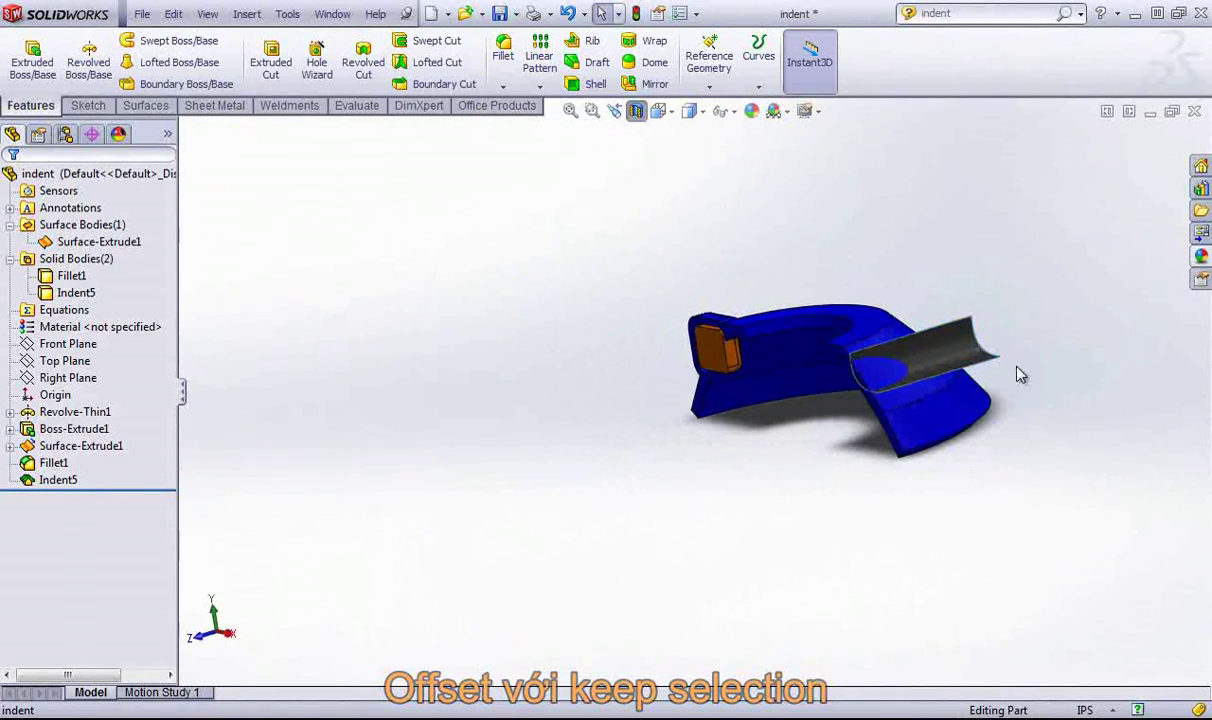
click(926, 361)
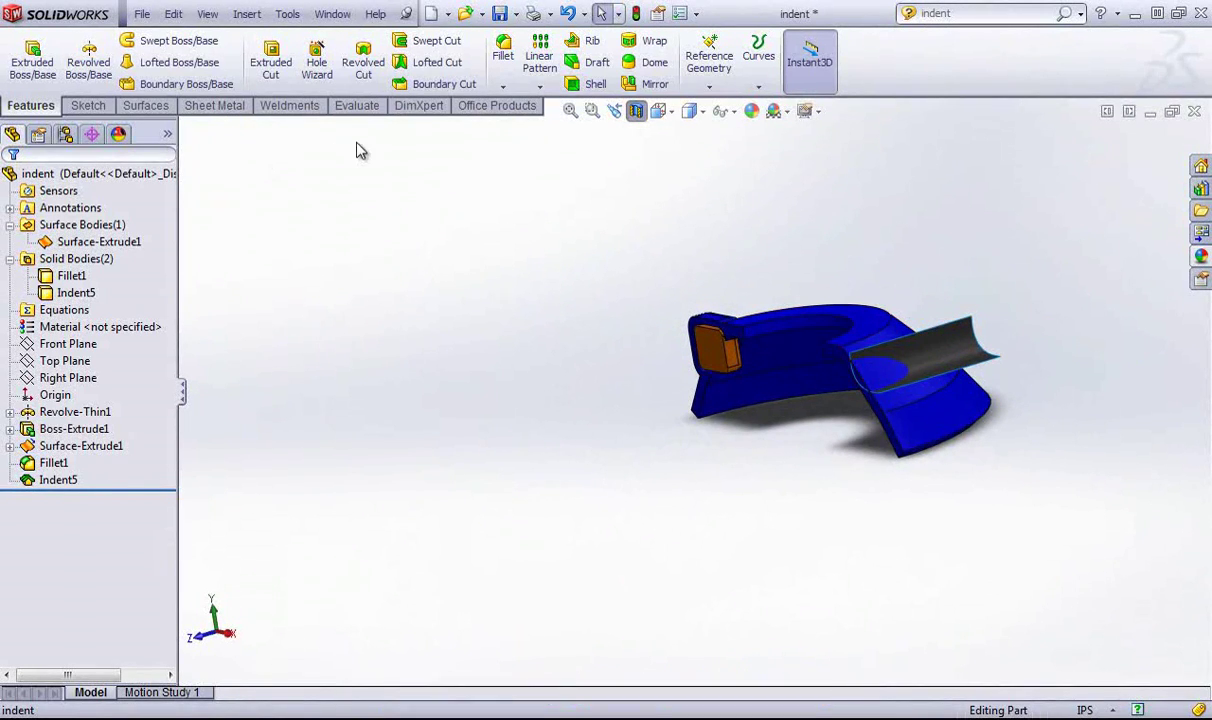
Step: Start a new Indent with the blue body as target and the grey curved surface as tool
click(247, 14)
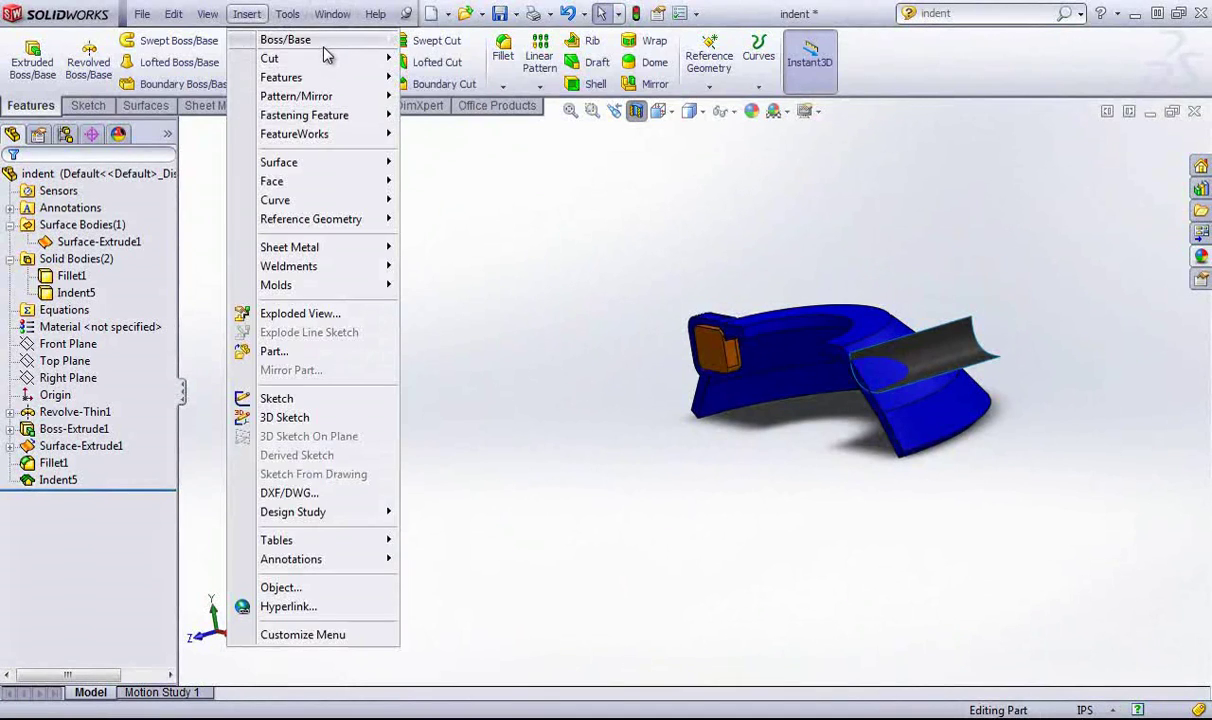
mouse_move(281, 77)
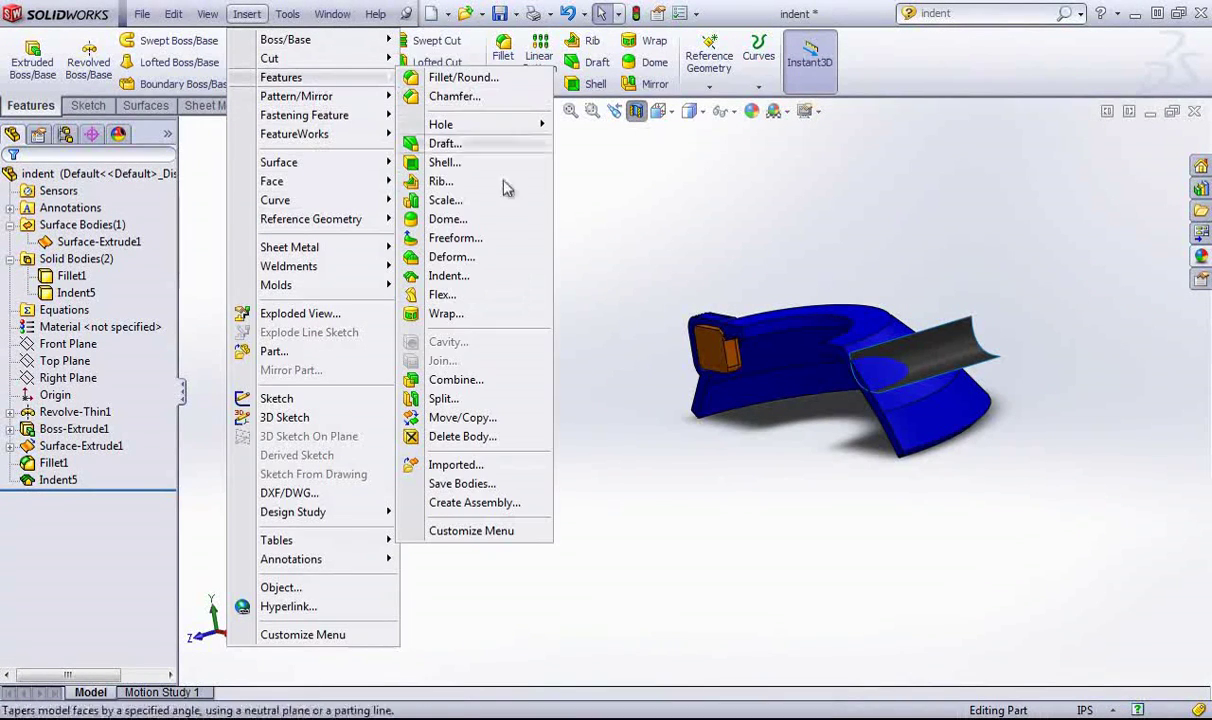
click(470, 276)
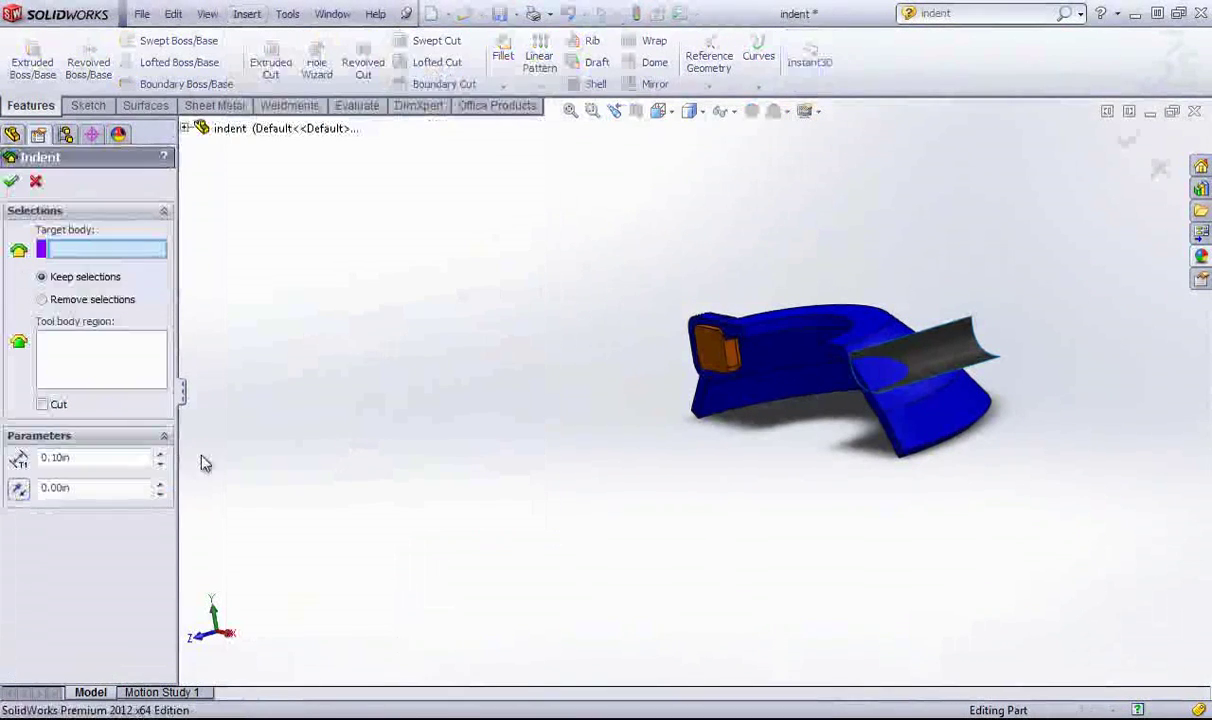
click(860, 330)
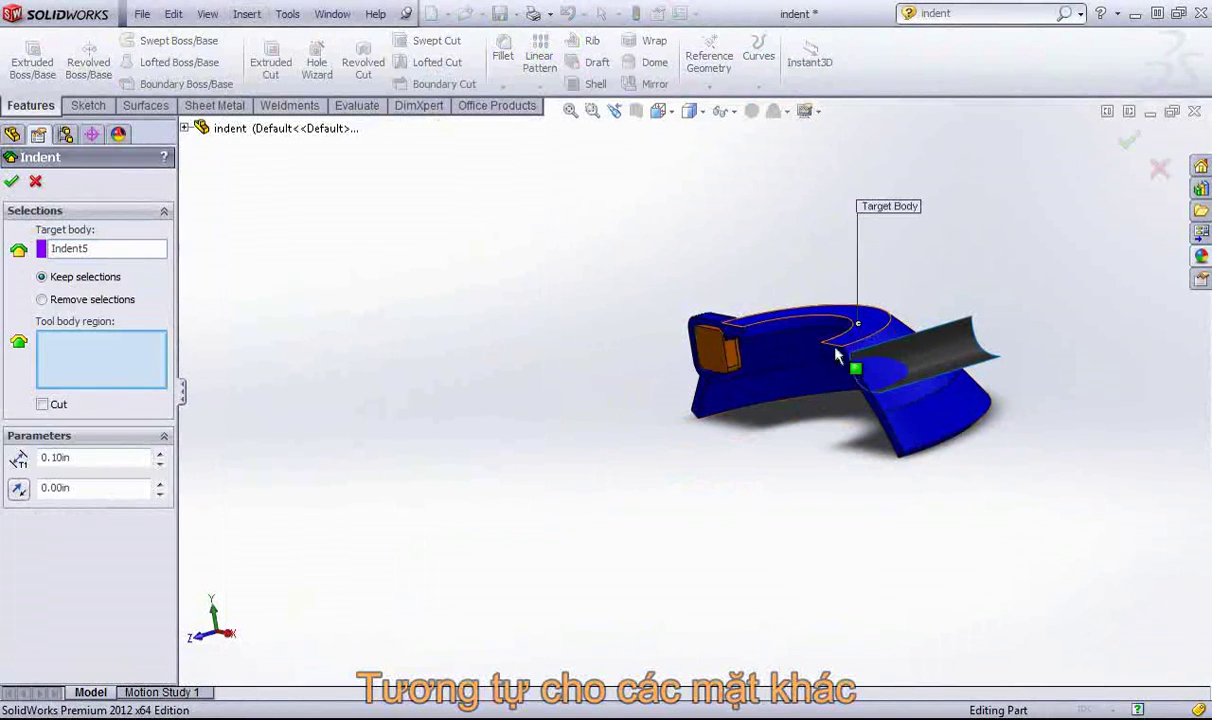
click(955, 352)
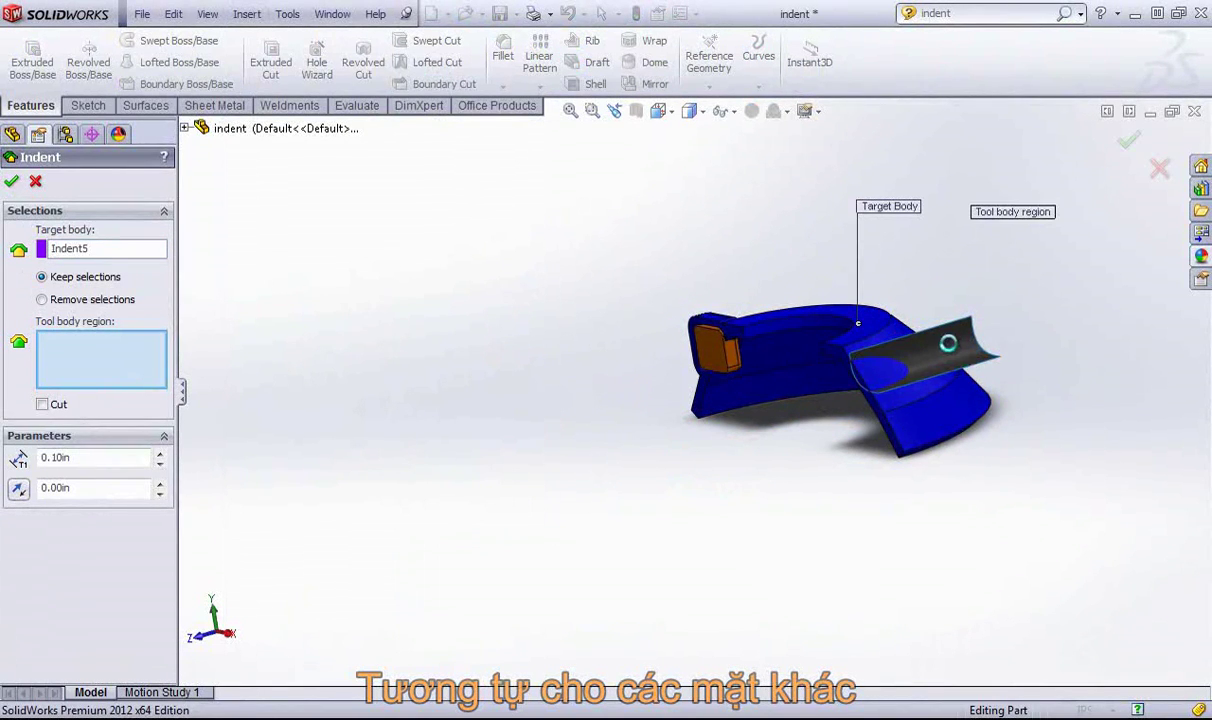
middle_drag(400, 318, 427, 322)
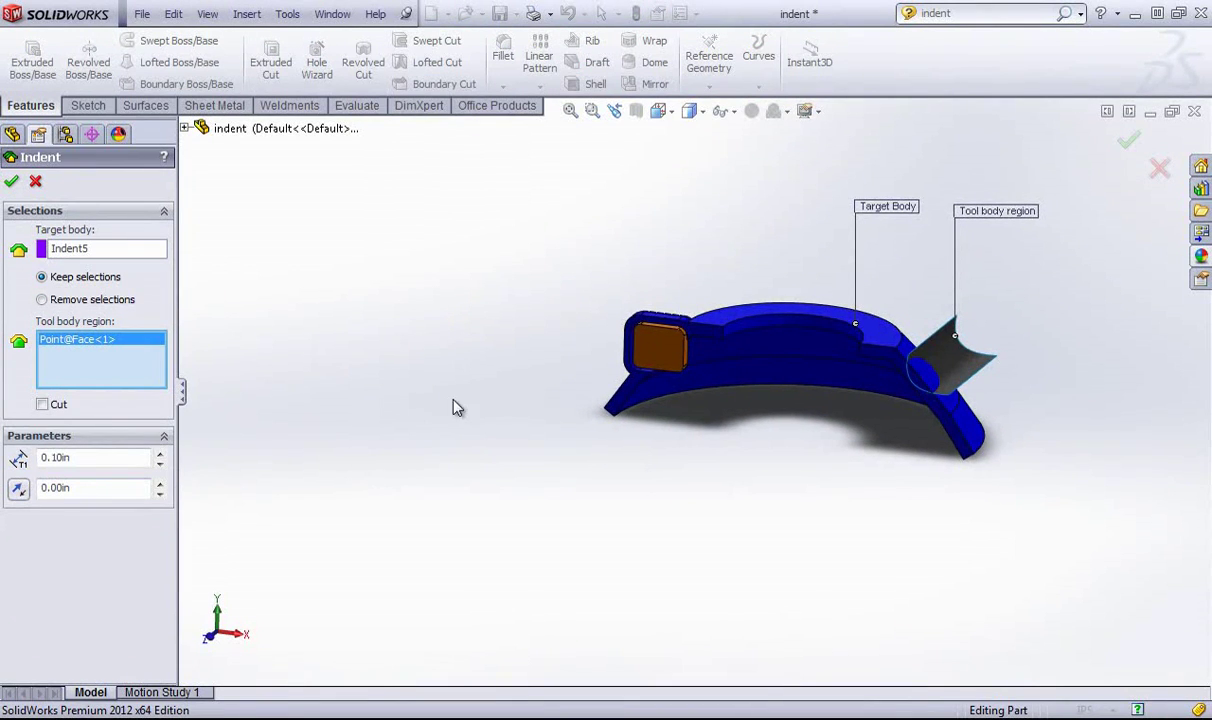
middle_drag(455, 407, 880, 360)
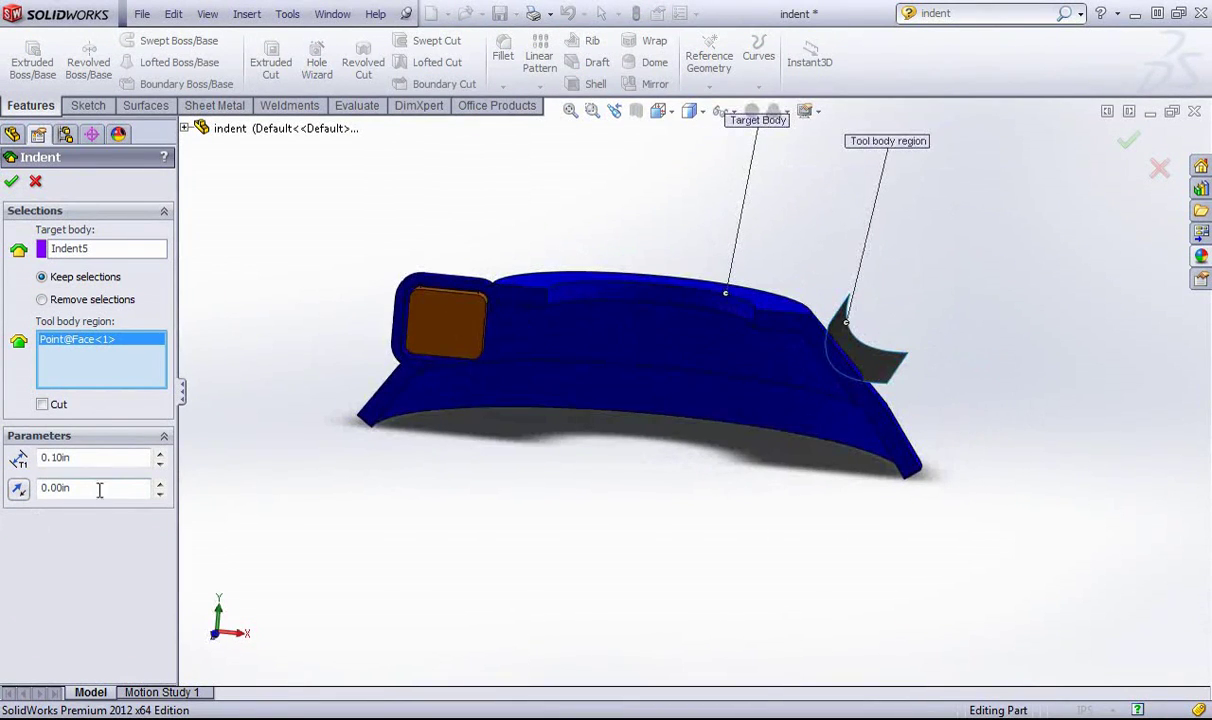
Step: Set the curved-surface indent to Remove selections at 0.15in thickness and accept it
text(.0)
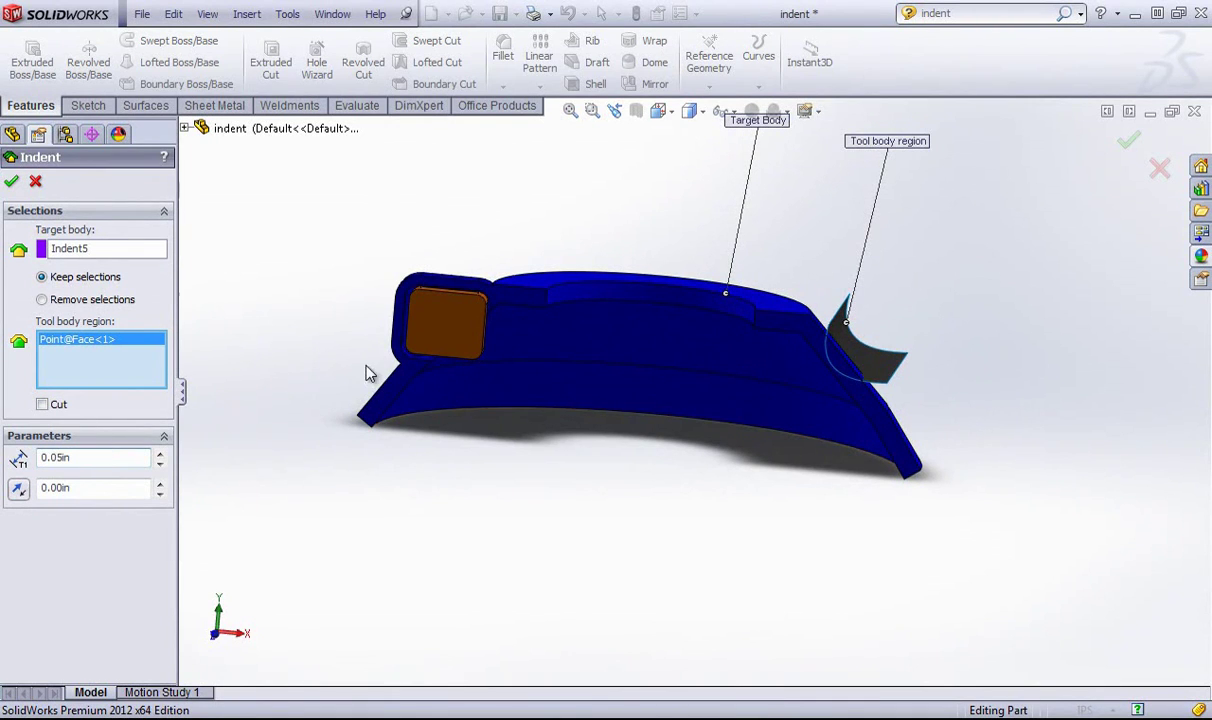
scroll(790, 354, down, 5)
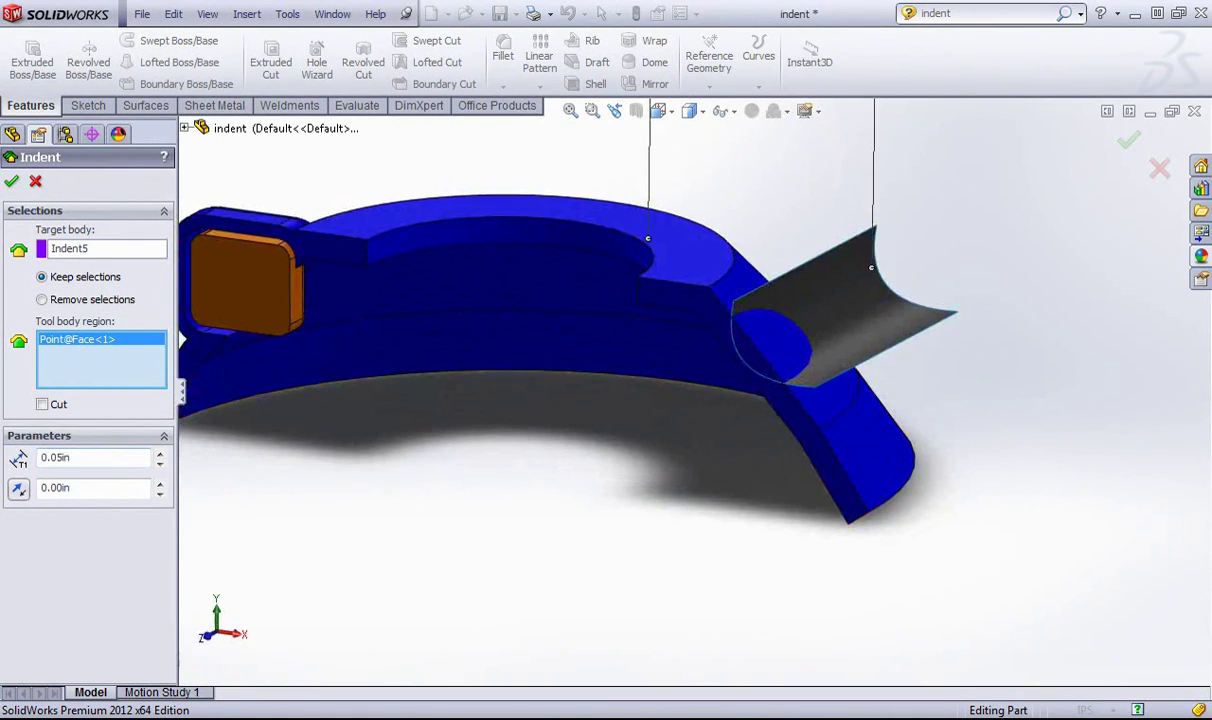
click(13, 183)
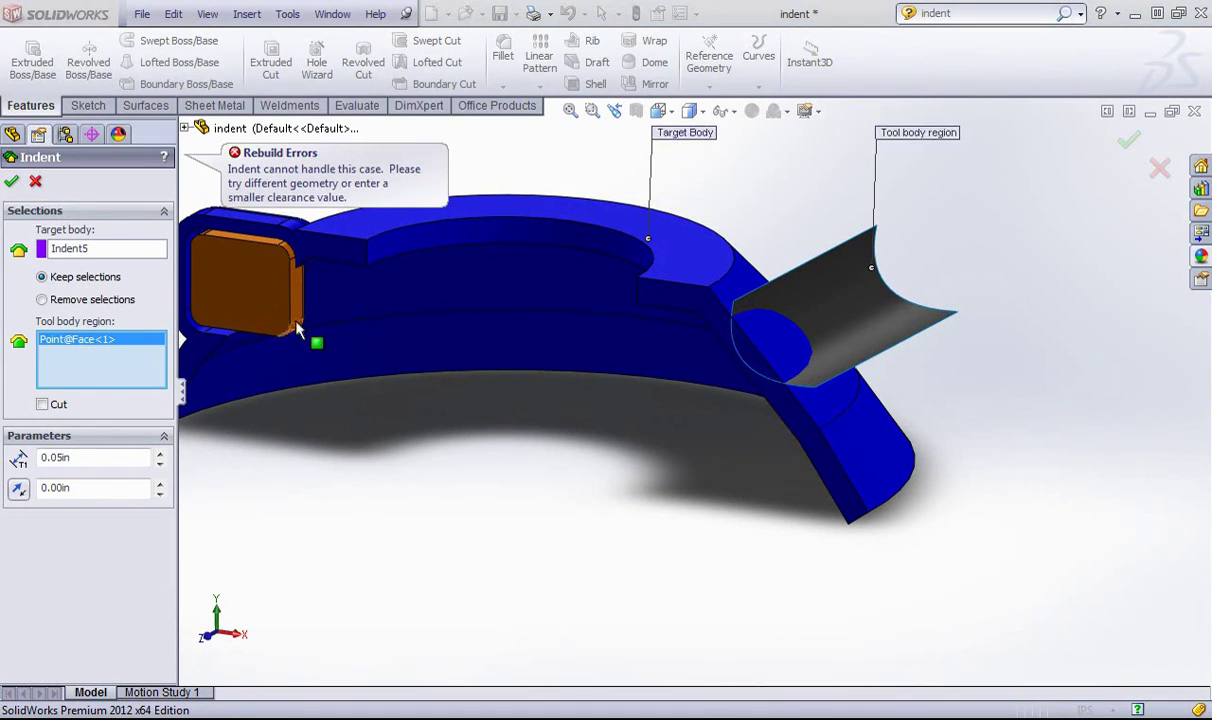
middle_drag(370, 497, 213, 490)
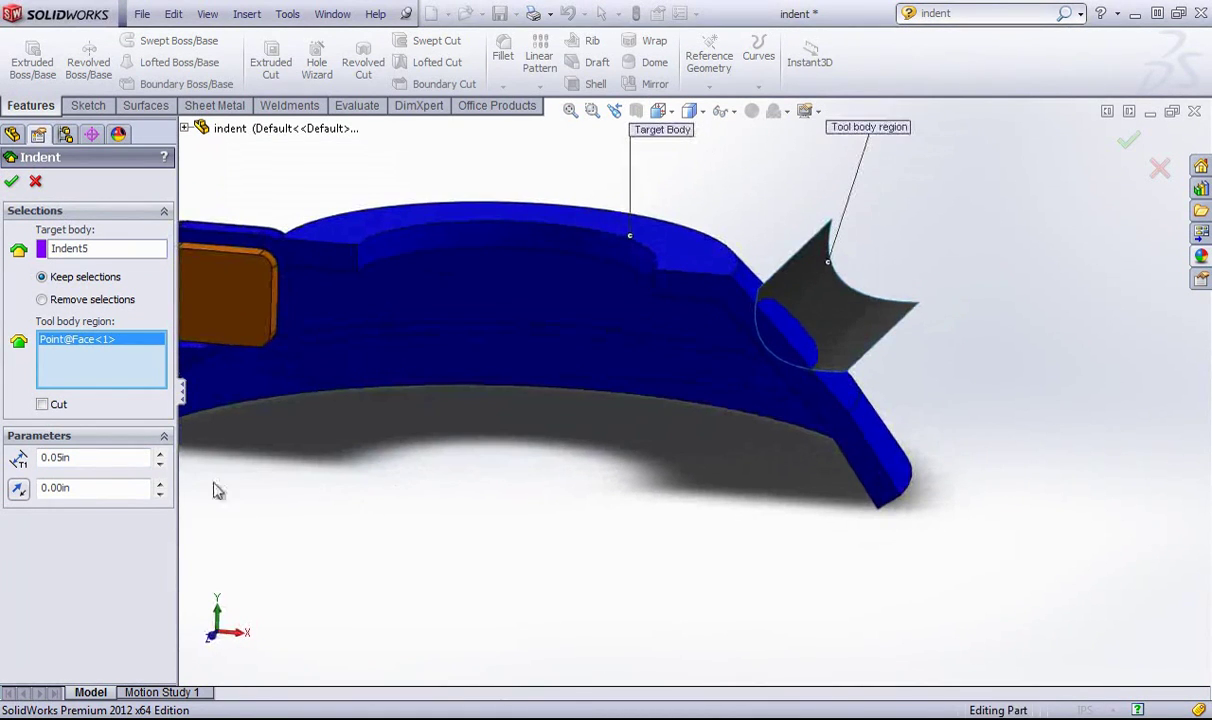
click(42, 299)
middle_drag(616, 440, 622, 467)
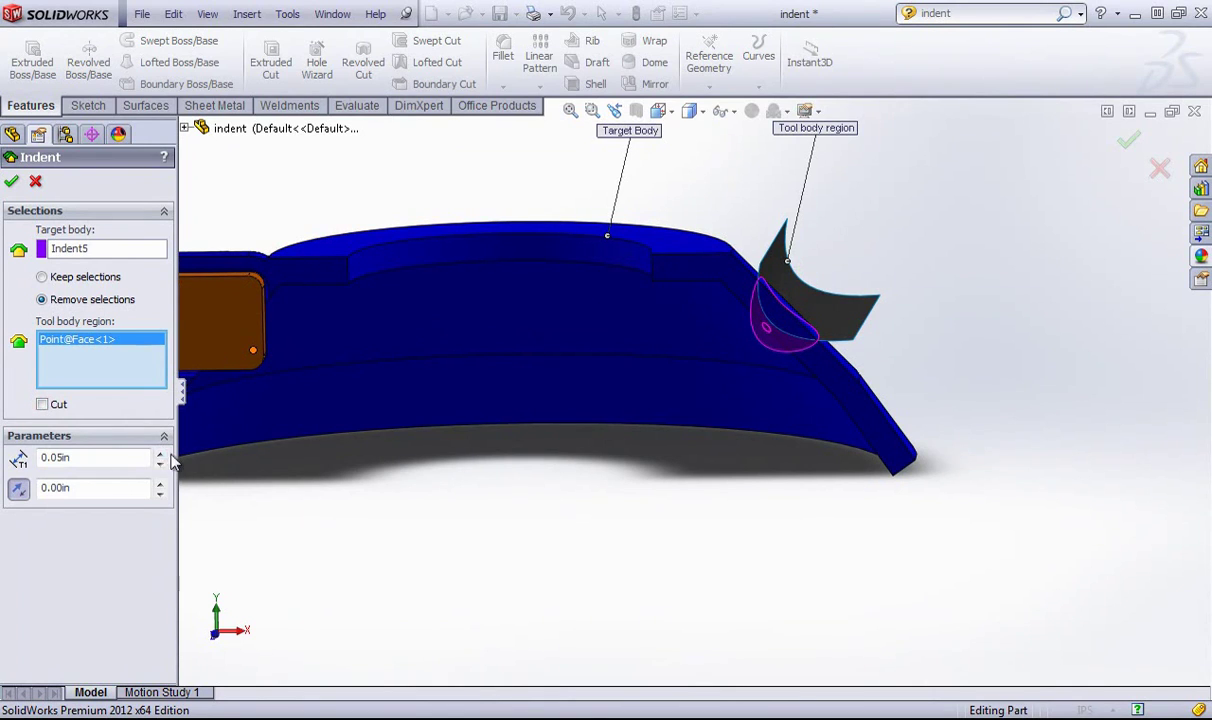
click(11, 181)
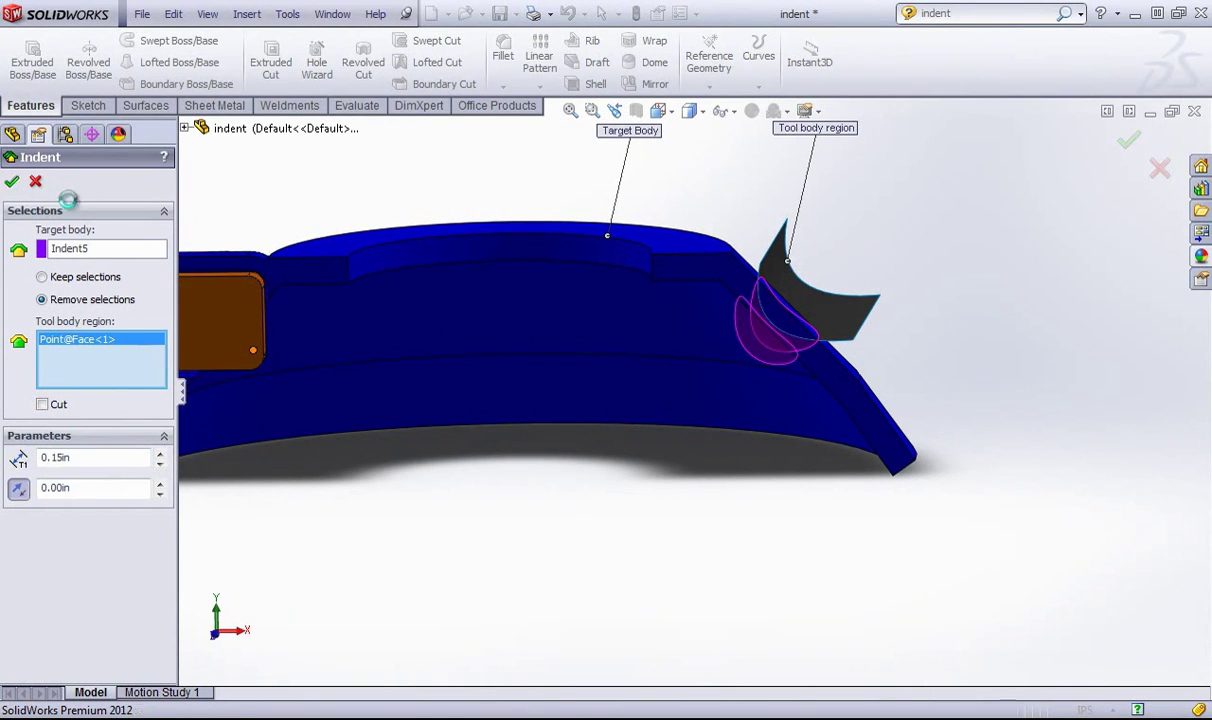
Step: Hide the curved surface and orbit to inspect the notch it carved in the blue part
right_click(832, 316)
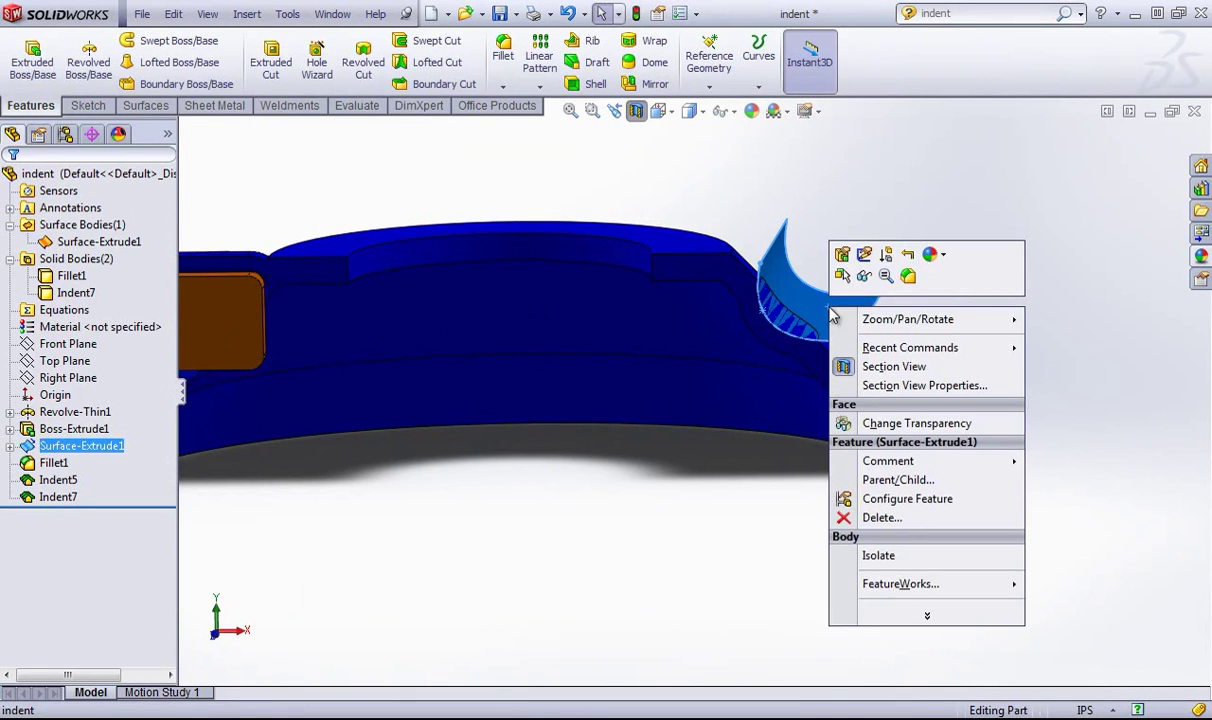
click(865, 276)
middle_drag(920, 289, 825, 298)
scroll(791, 389, down, 3)
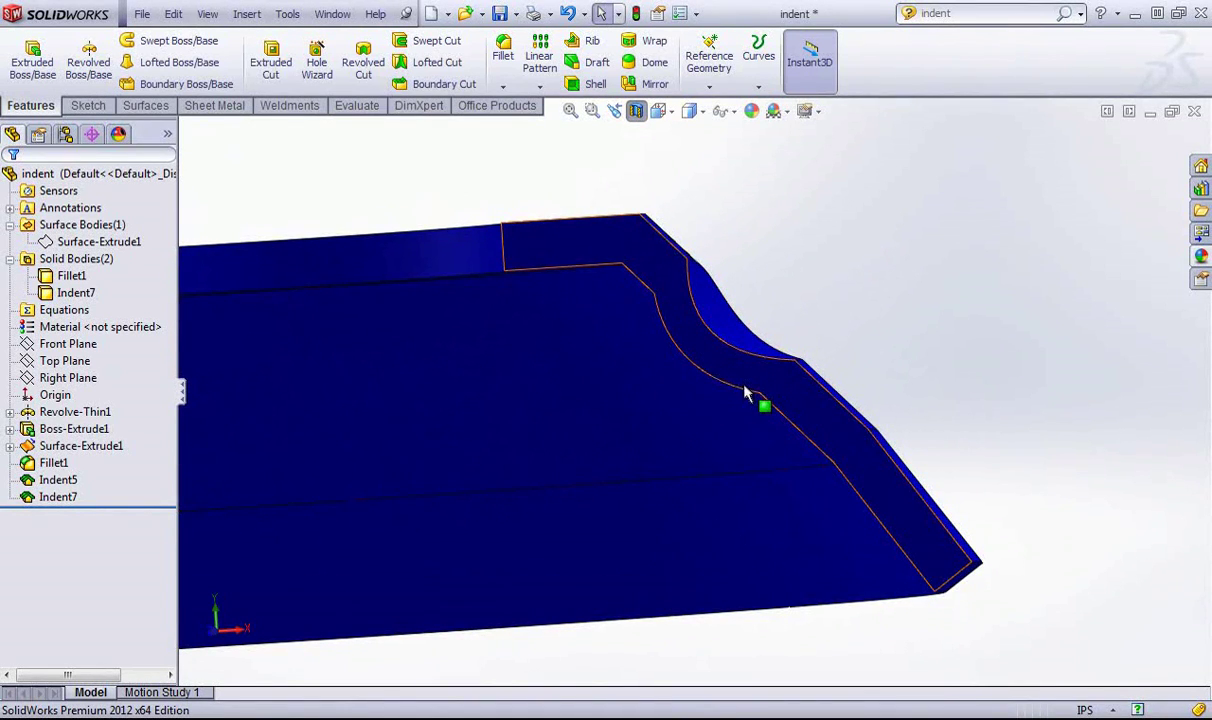
scroll(748, 392, up, 5)
middle_drag(764, 266, 818, 294)
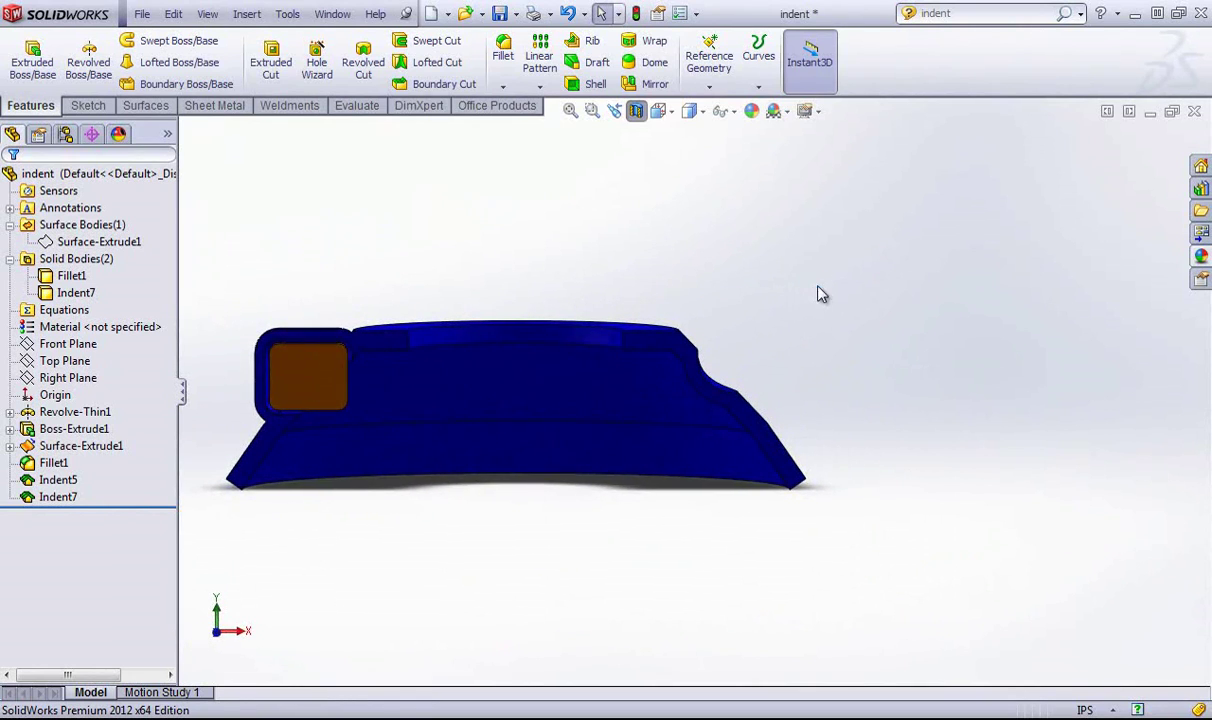
Step: Open Indent7 for editing, leave it unchanged, and bring up the list of open documents
right_click(52, 490)
click(62, 404)
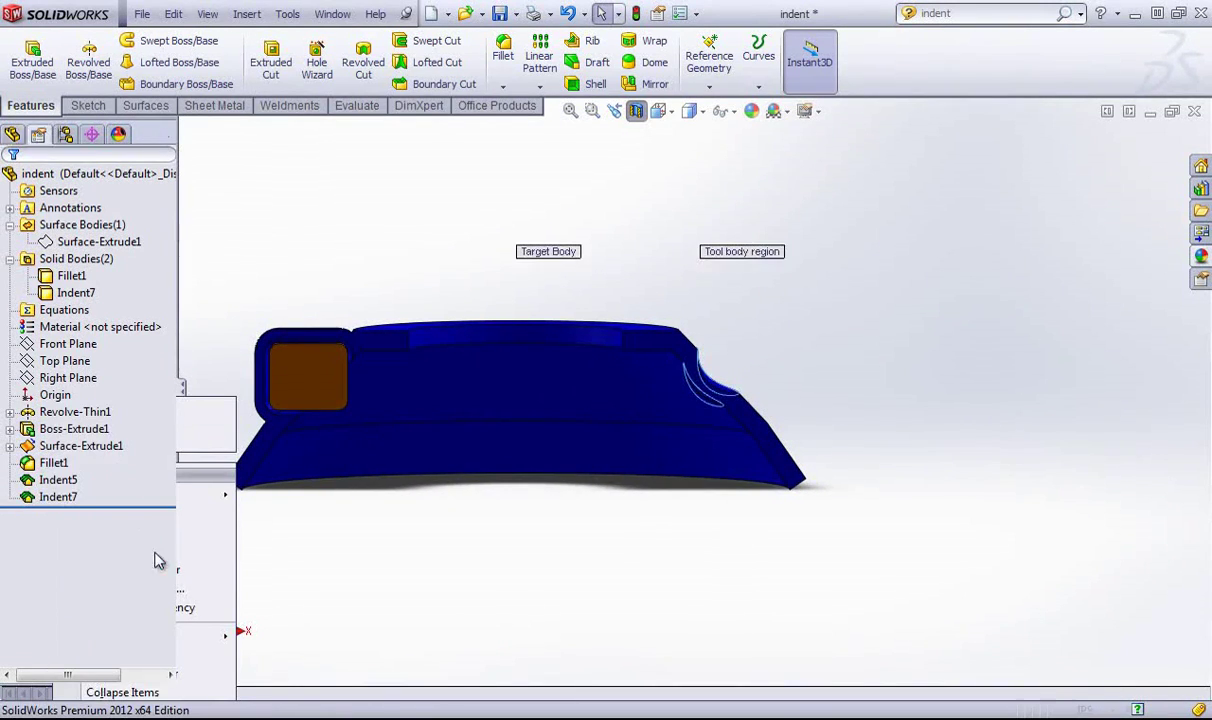
key(Return)
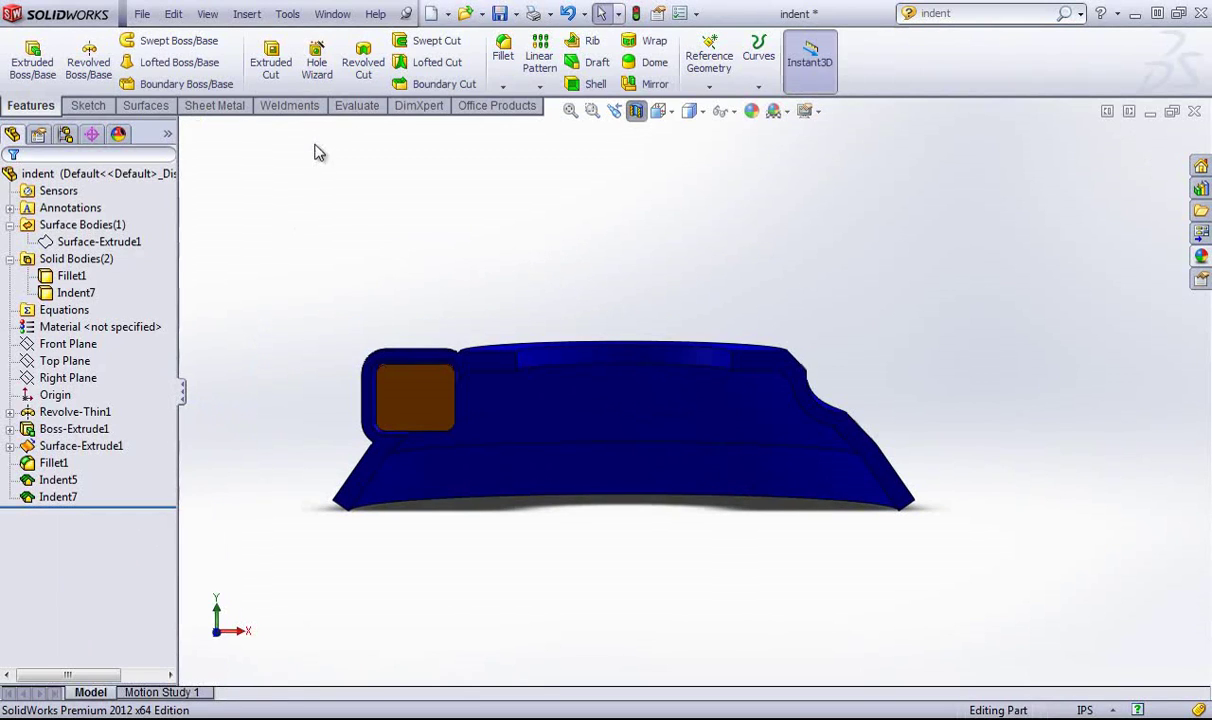
click(332, 14)
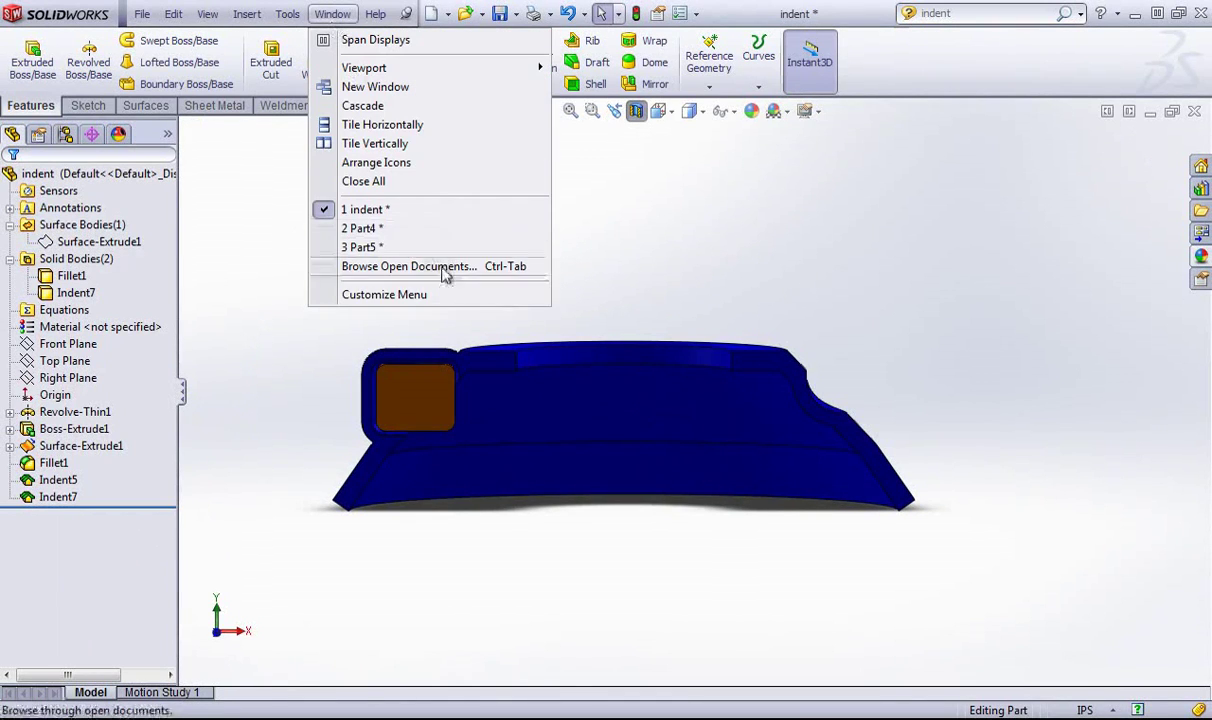
Step: Switch to Part5 and orbit the flat plate to view its underside
click(362, 248)
scroll(649, 492, down, 3)
mouse_move(649, 492)
middle_down()
mouse_move(604, 424)
mouse_move(611, 503)
mouse_move(625, 520)
mouse_move(617, 444)
mouse_move(560, 340)
middle_up()
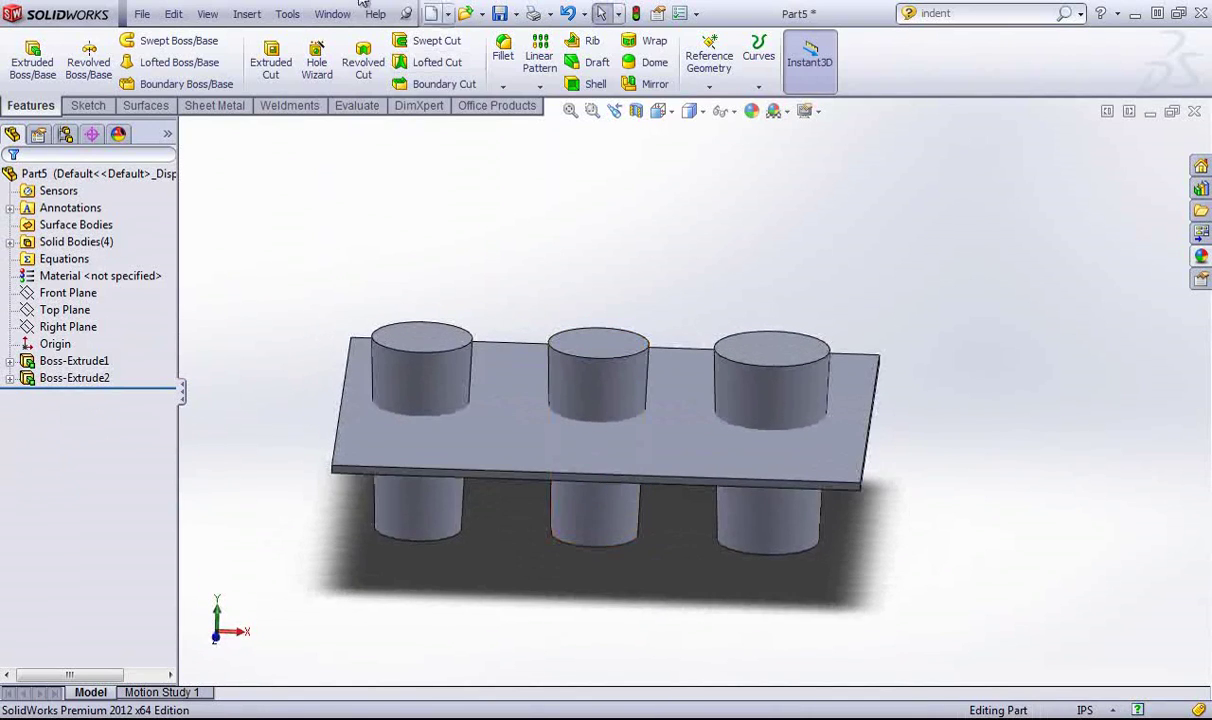
Step: Start an Indent with the plate as target and the three lower cylinders as tool regions
click(247, 14)
mouse_move(300, 77)
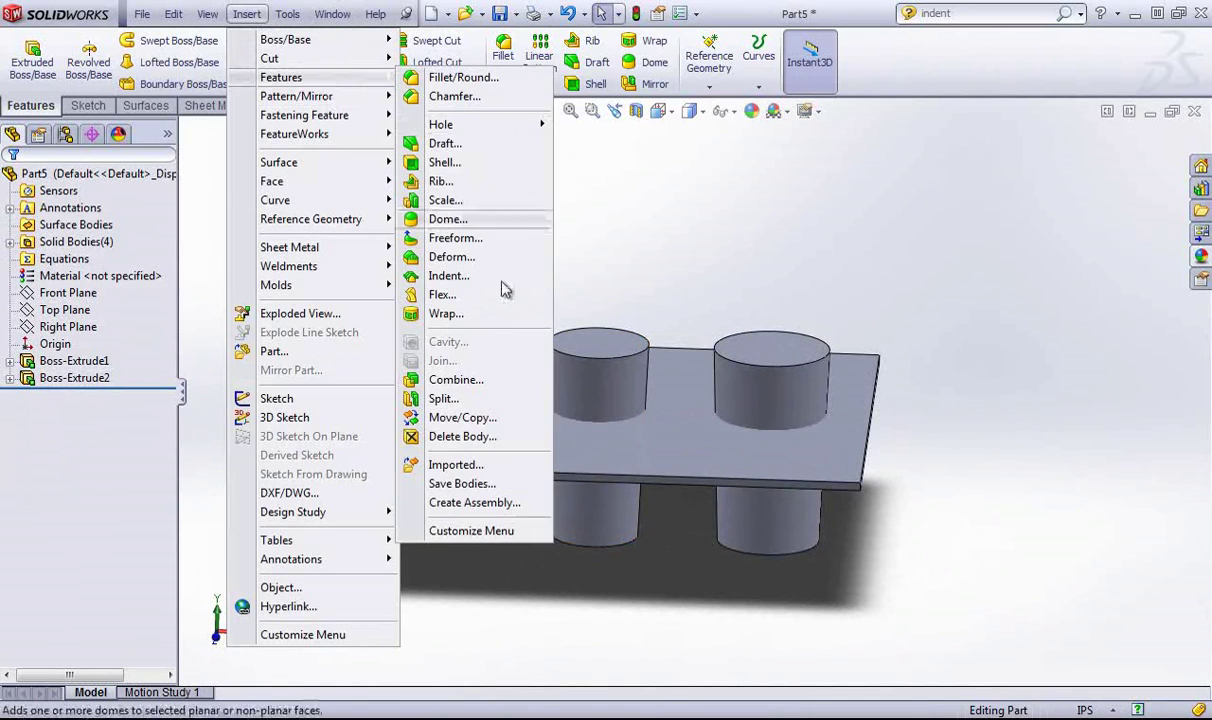
click(452, 276)
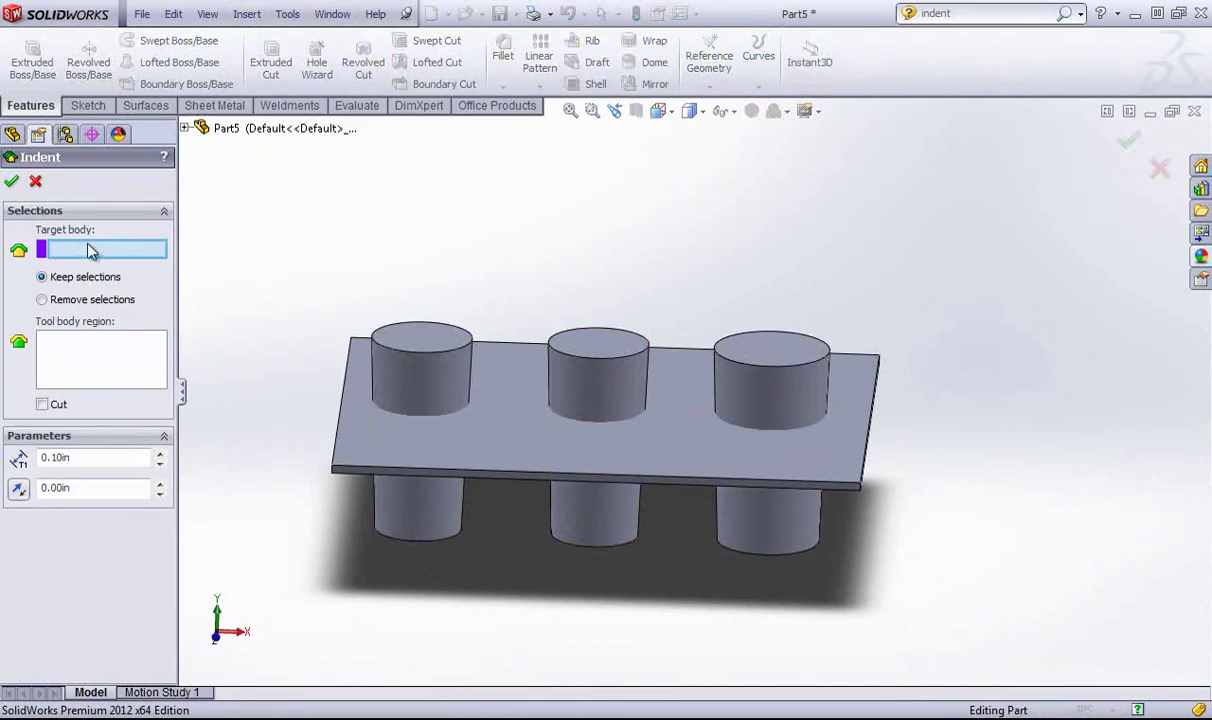
click(370, 439)
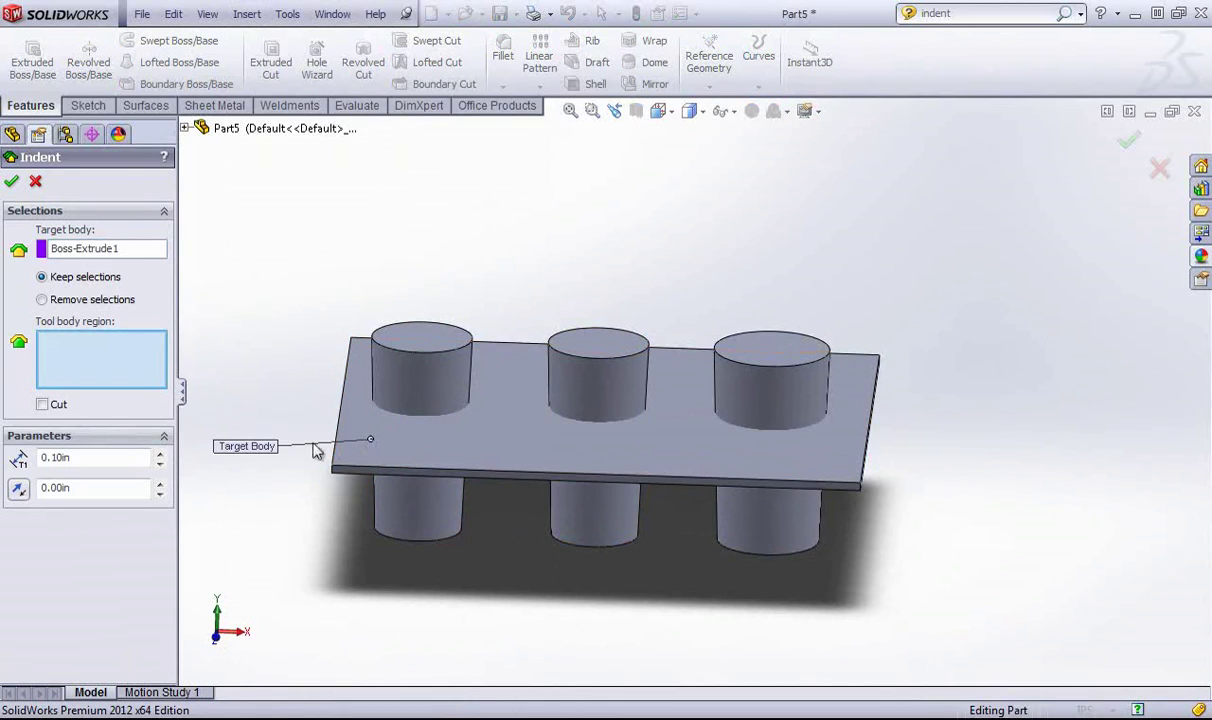
click(424, 512)
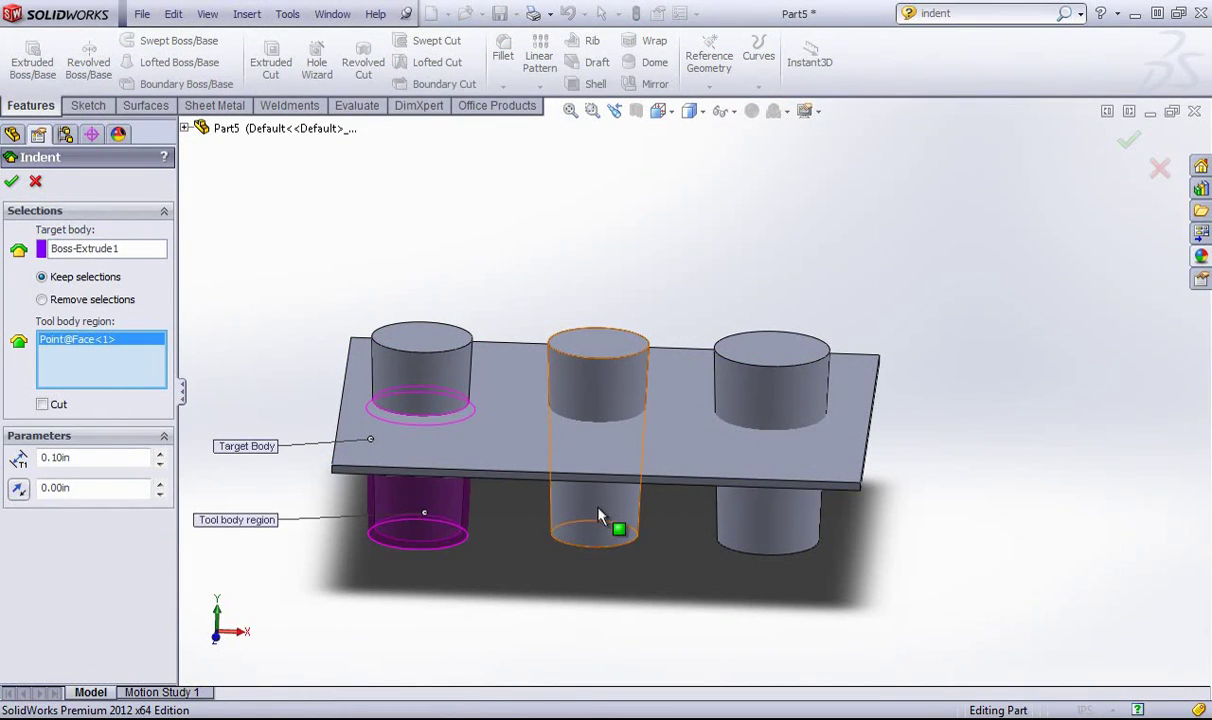
click(600, 516)
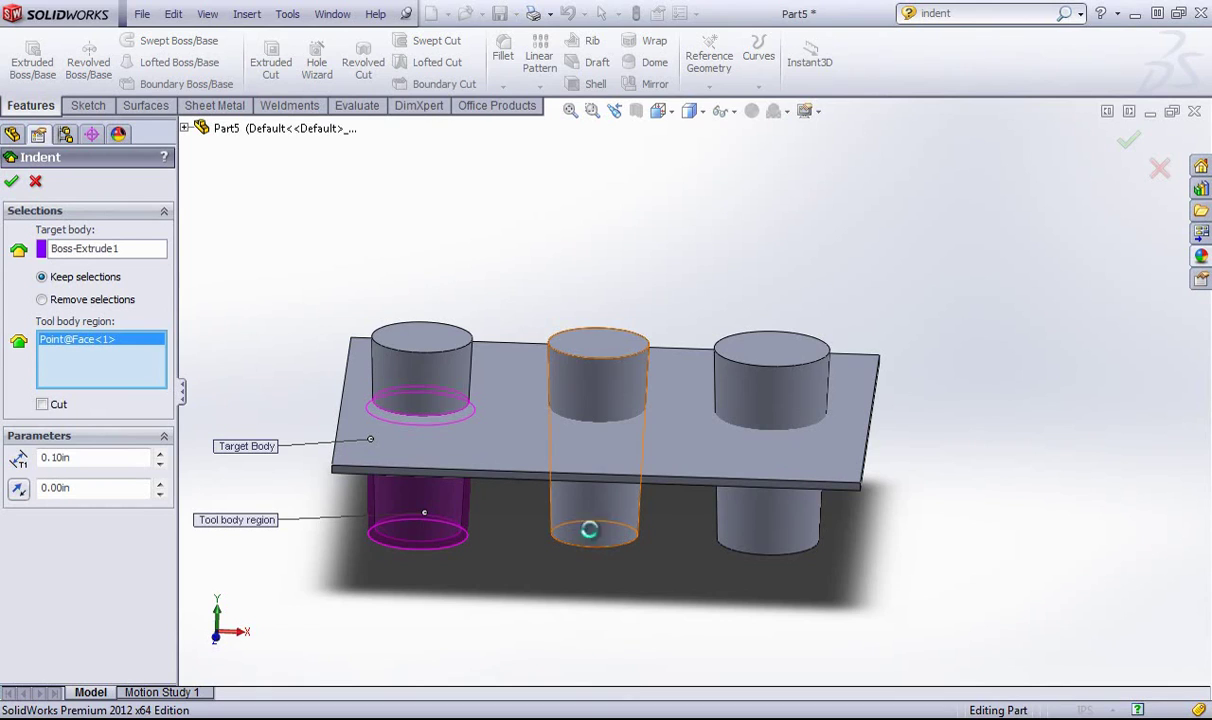
click(767, 518)
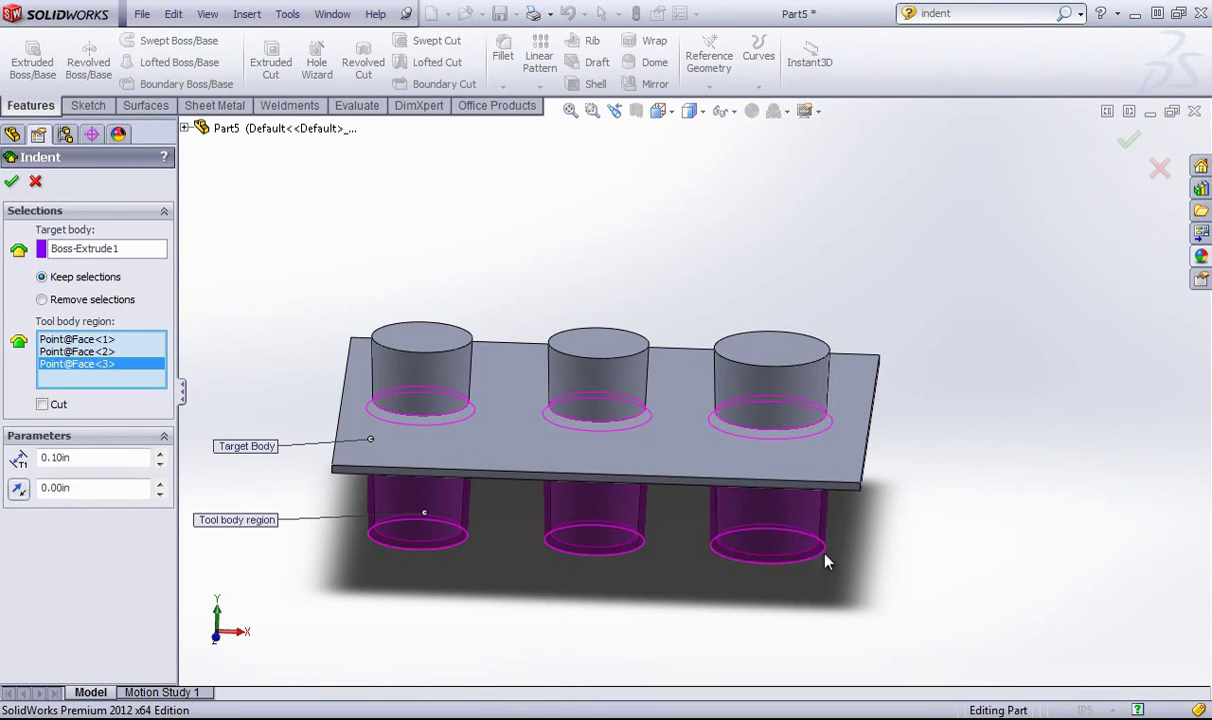
Step: Fix the right cylinder selection and confirm the kept-selection indent at 0.10in thickness
mouse_move(772, 528)
middle_down()
mouse_move(771, 411)
mouse_move(776, 506)
middle_up()
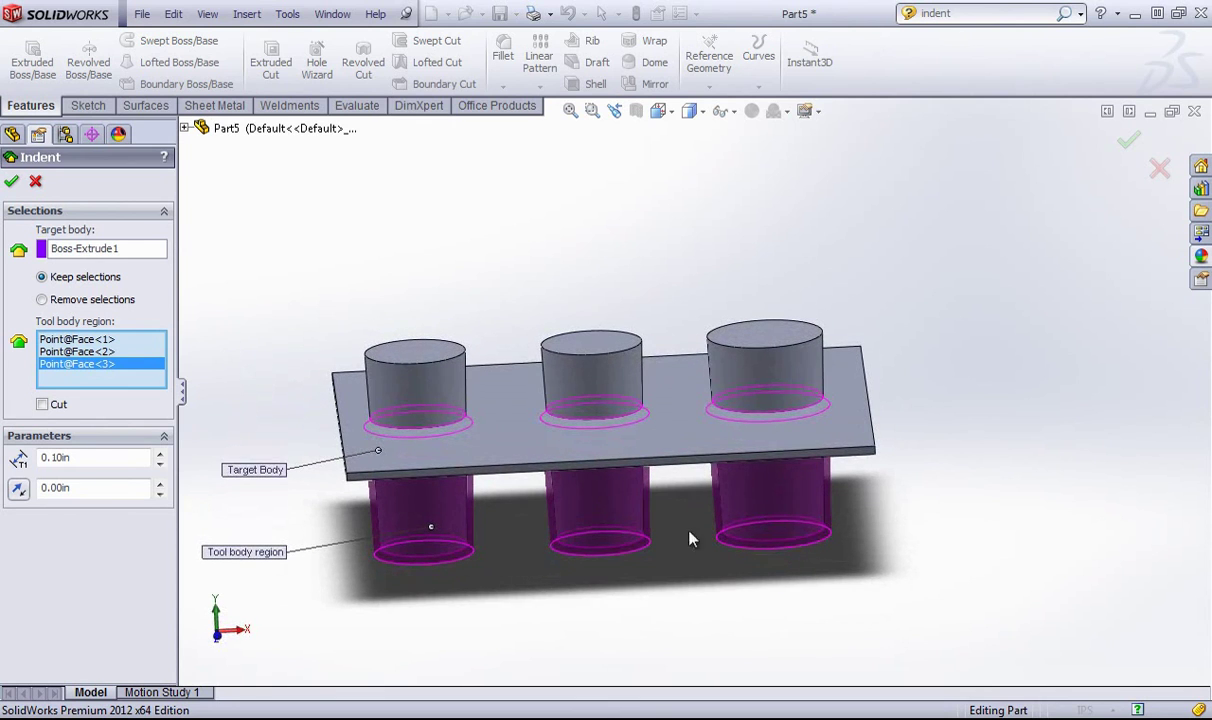
click(747, 488)
click(740, 362)
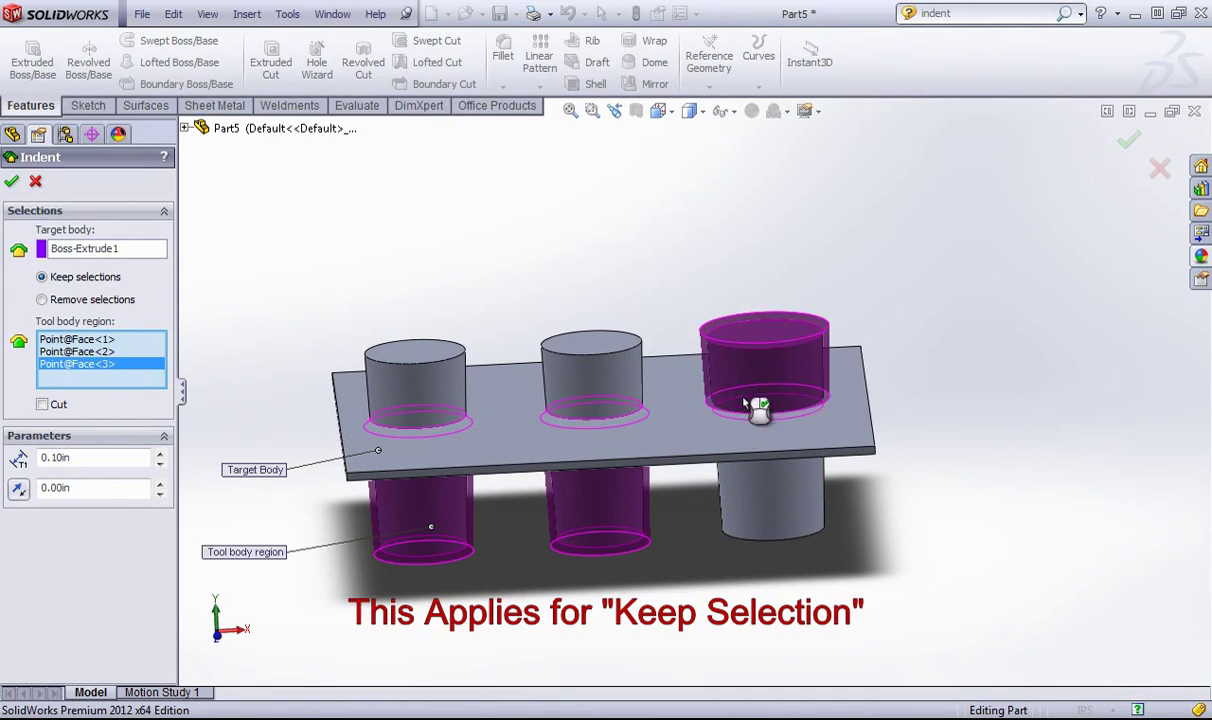
click(772, 363)
click(801, 526)
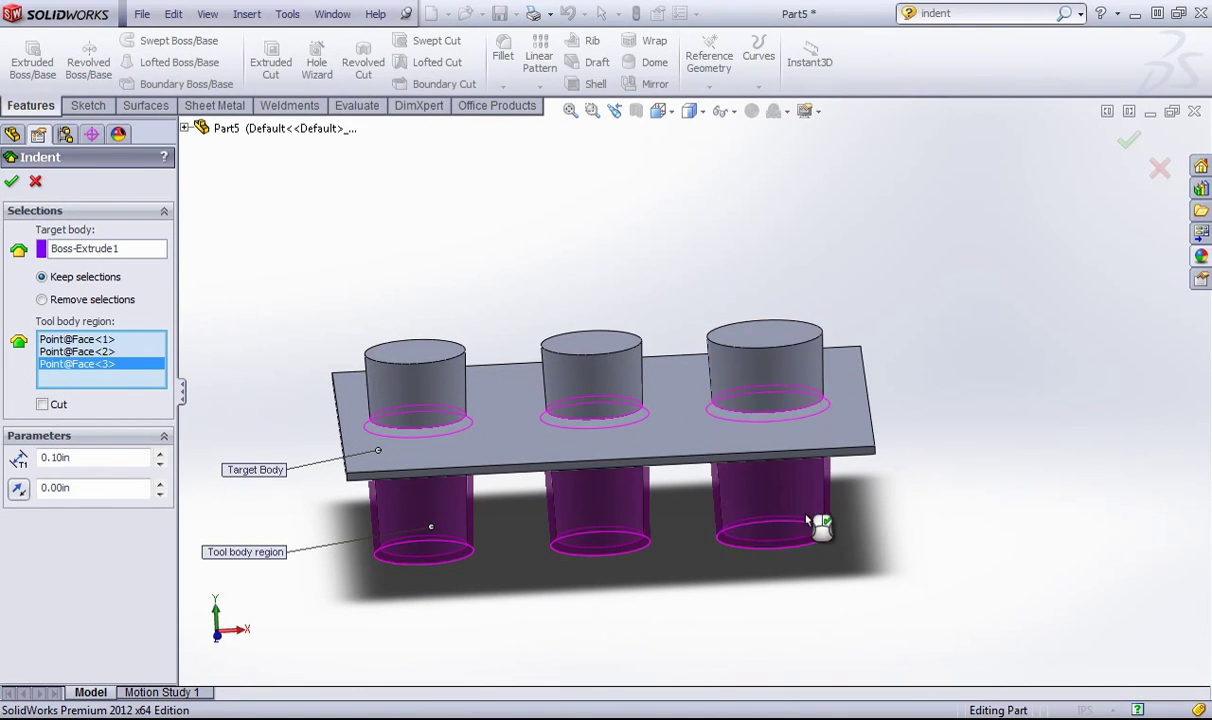
middle_drag(698, 530, 670, 487)
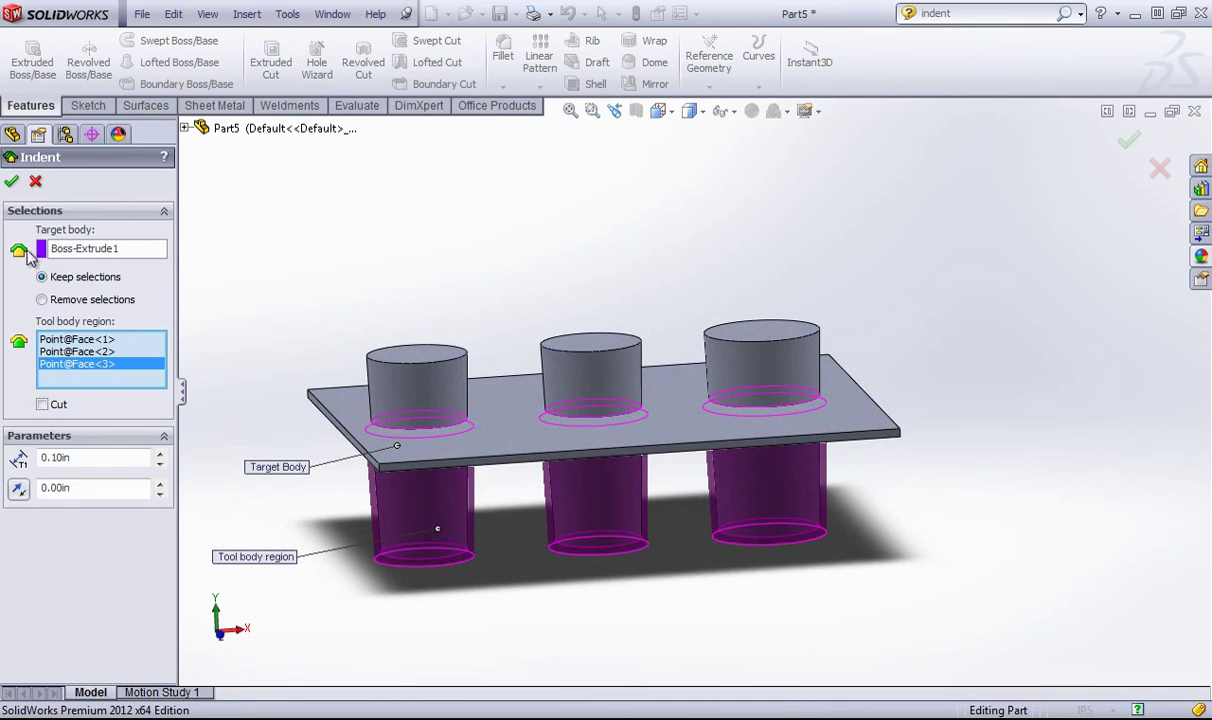
key(Return)
Step: Hide cylinder bodies Boss-Extrude2[1]–[3] to reveal the three round pockets in the Part5 plate
middle_drag(425, 303, 433, 380)
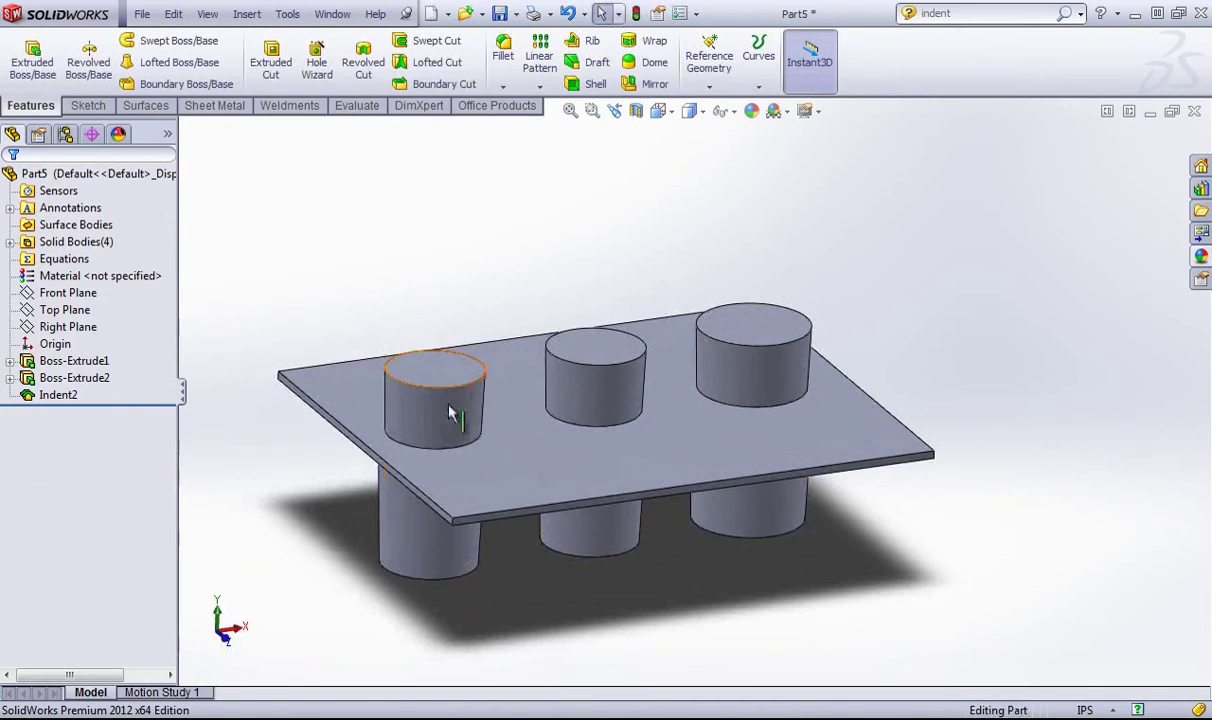
click(11, 242)
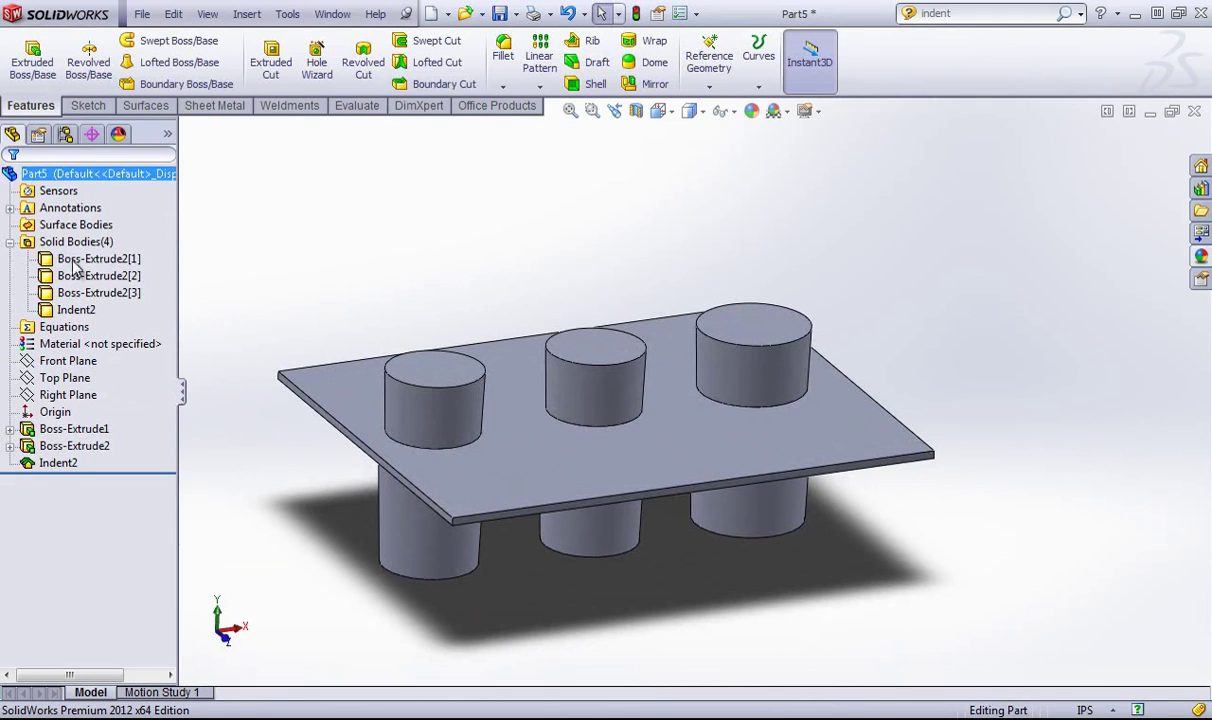
click(98, 258)
click(167, 133)
click(190, 259)
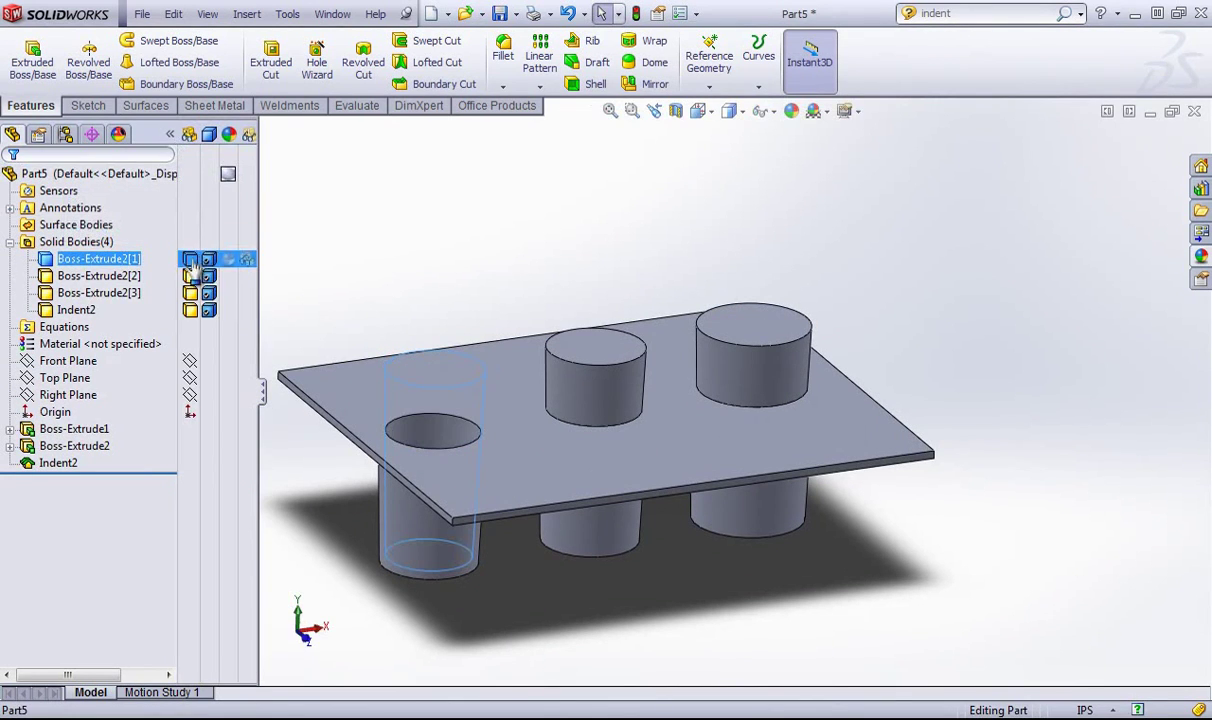
click(190, 276)
click(190, 293)
middle_drag(632, 212, 695, 555)
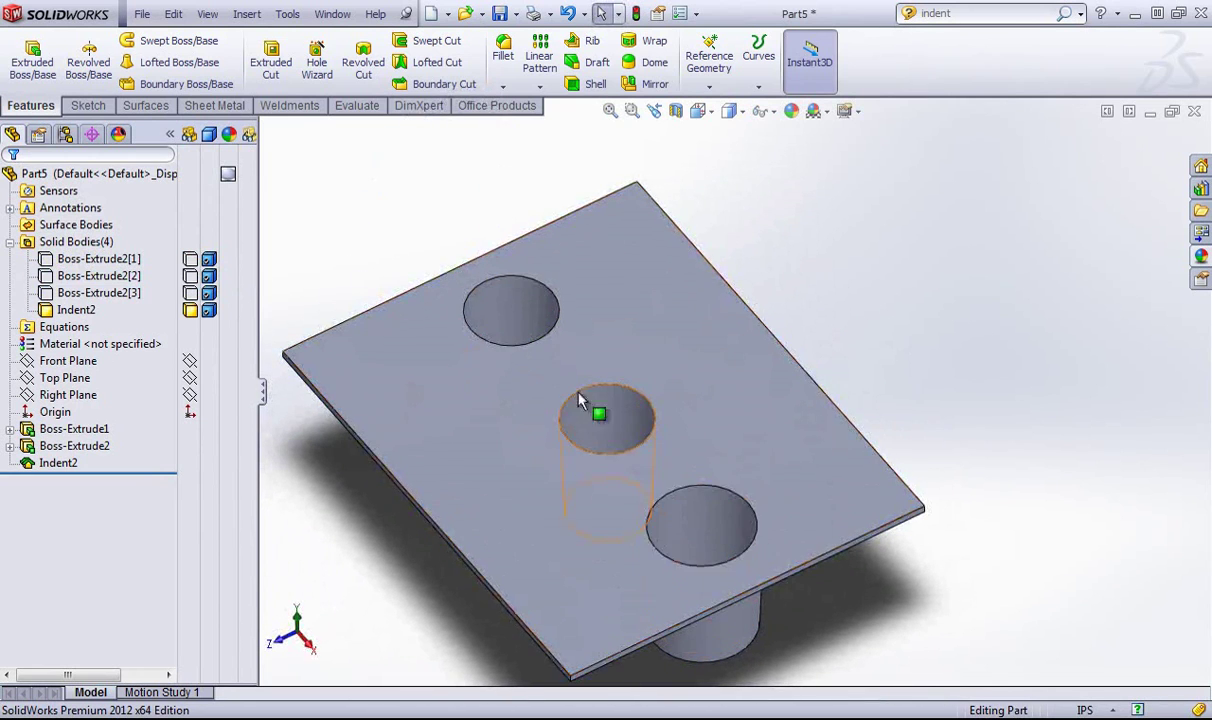